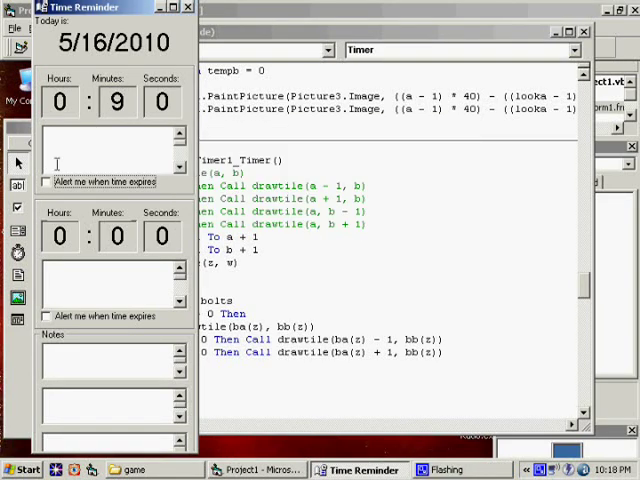
Copy the For z bolts loop and paste it just before End Sub
{"action": "left_click", "coordinate": [161, 7]}
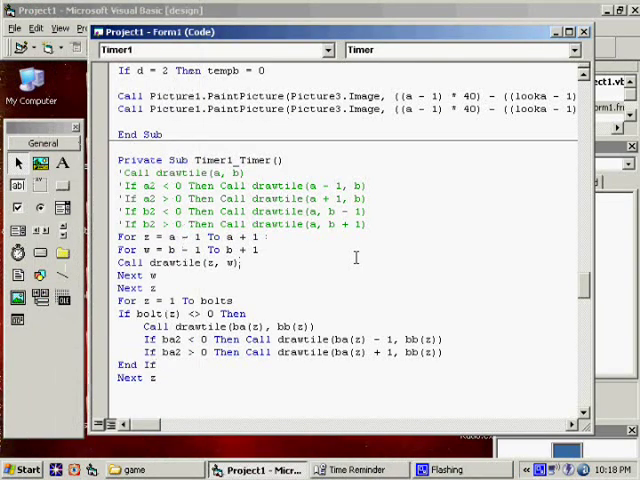
{"action": "left_click_drag", "start_coordinate": [170, 300], "coordinate": [317, 351]}
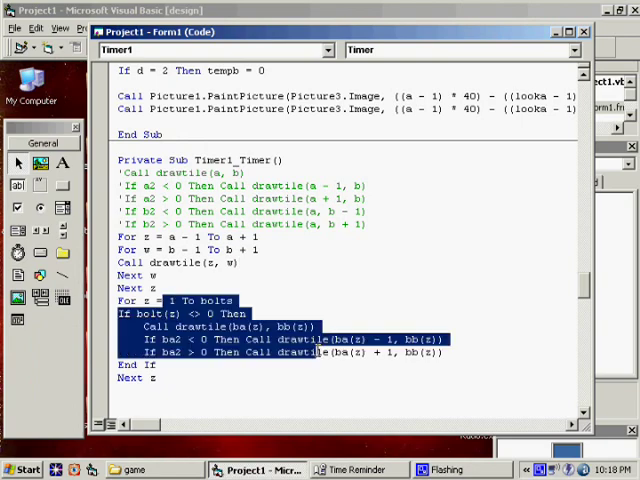
{"action": "left_click", "coordinate": [400, 345]}
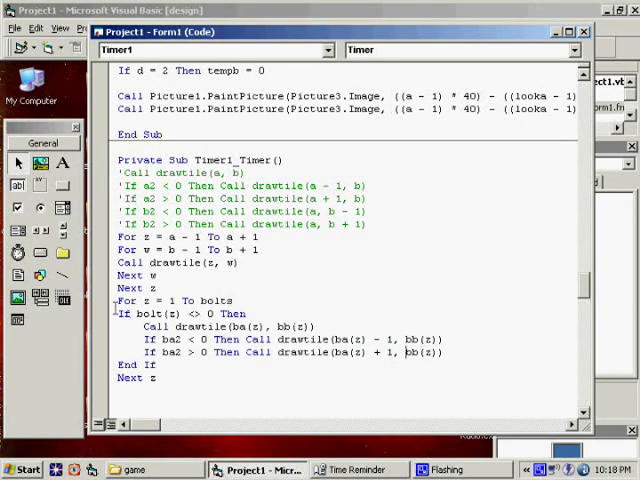
{"action": "left_click_drag", "start_coordinate": [117, 300], "coordinate": [197, 379]}
{"action": "key", "text": "ctrl+c"}
{"action": "left_click", "coordinate": [317, 326]}
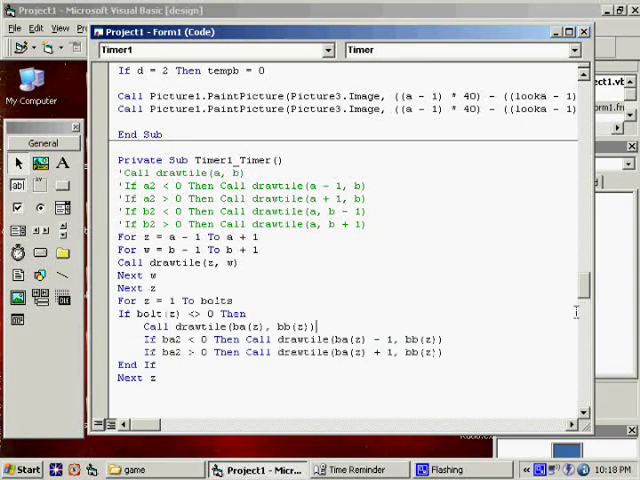
{"action": "left_click_drag", "start_coordinate": [584, 285], "coordinate": [584, 405]}
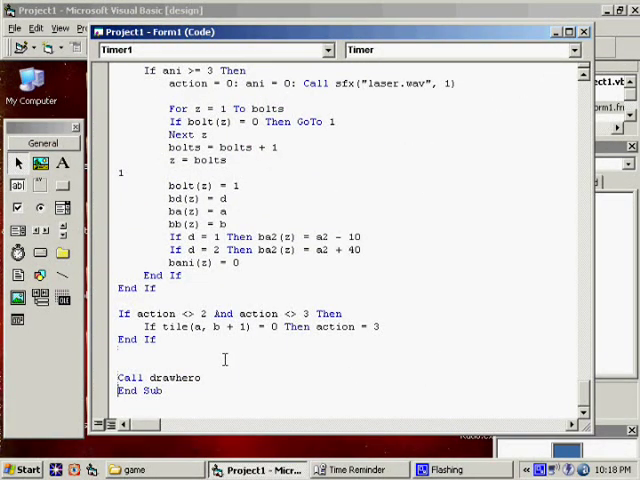
{"action": "key", "text": "Return"}
{"action": "key", "text": "ctrl+v"}
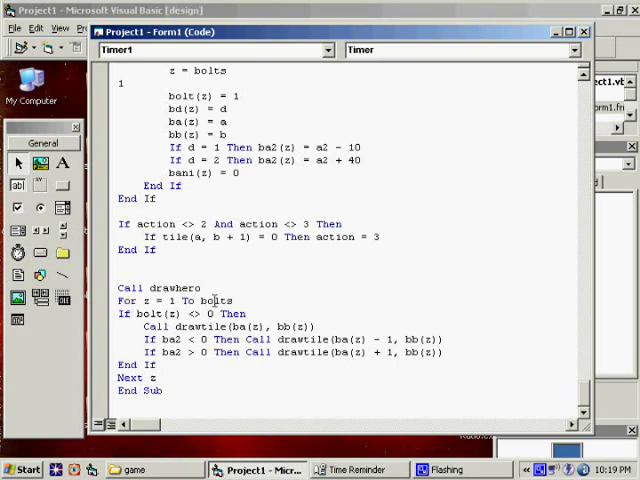
Delete the two If ba2 lines and replace the drawtile call with drawbolt(z)
{"action": "left_click", "coordinate": [216, 313]}
{"action": "left_click", "coordinate": [122, 340]}
{"action": "left_click_drag", "start_coordinate": [157, 345], "coordinate": [157, 352]}
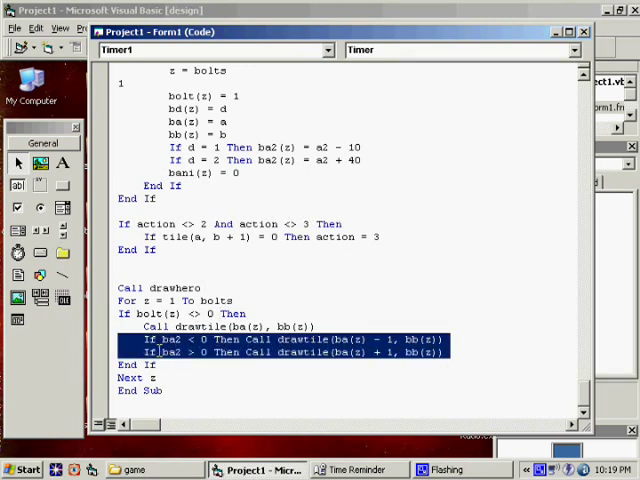
{"action": "key", "text": "Delete"}
{"action": "left_click_drag", "start_coordinate": [201, 352], "coordinate": [314, 352]}
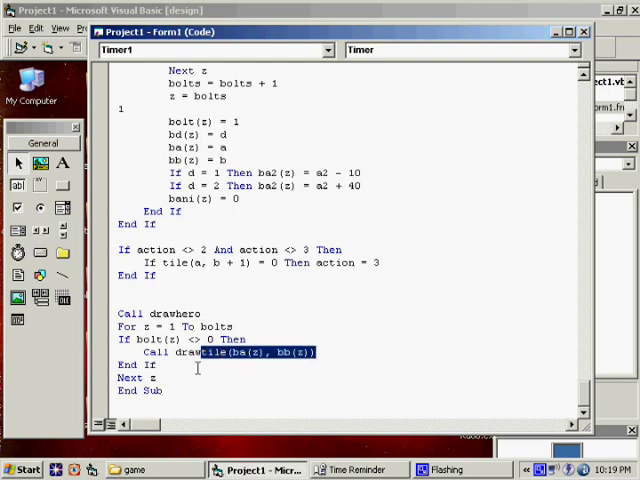
{"action": "type", "text": "bolt(z"}
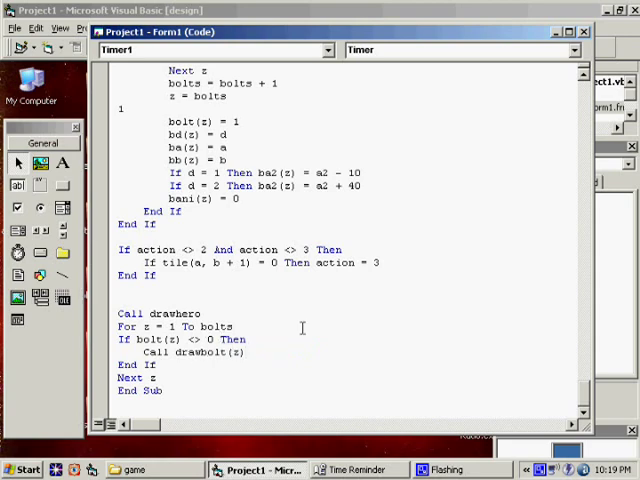
{"action": "left_click", "coordinate": [168, 326]}
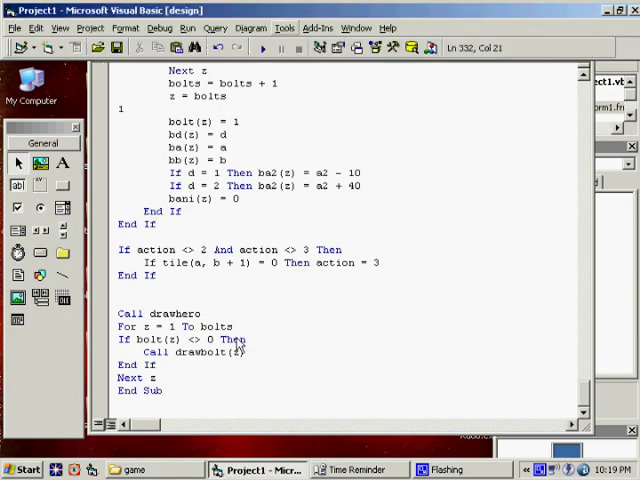
Create a Public Sub named drawbolt with a z parameter via Add Procedure
{"action": "left_click", "coordinate": [316, 27]}
{"action": "left_click", "coordinate": [320, 44]}
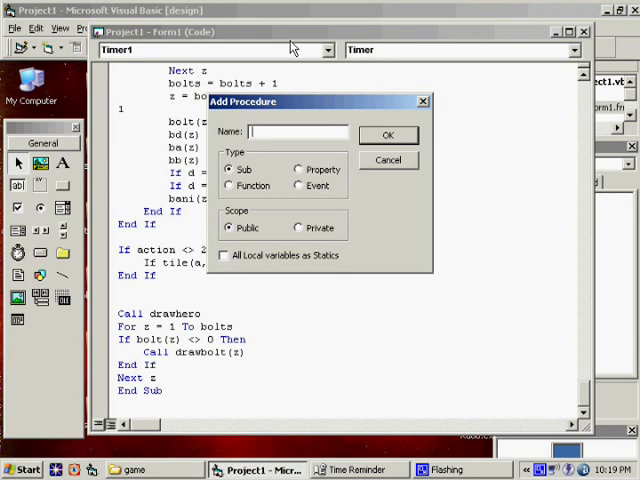
{"action": "type", "text": "drawbolt"}
{"action": "key", "text": "Return"}
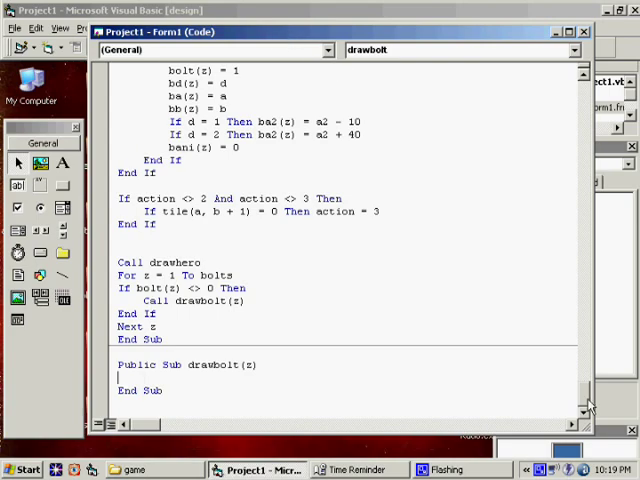
{"action": "left_click_drag", "start_coordinate": [585, 410], "coordinate": [585, 255]}
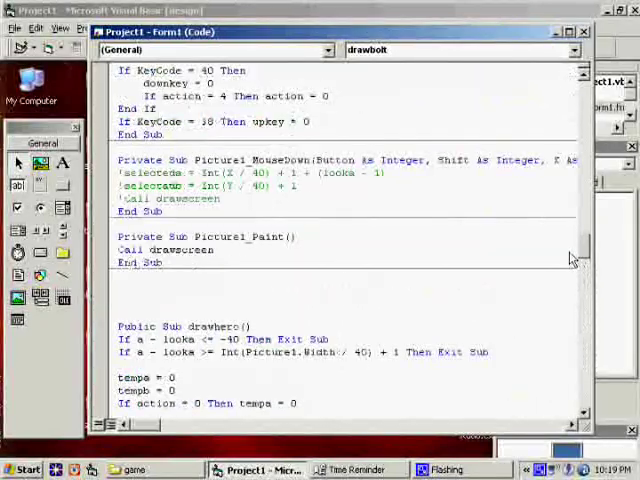
{"action": "left_click_drag", "start_coordinate": [118, 211], "coordinate": [528, 222]}
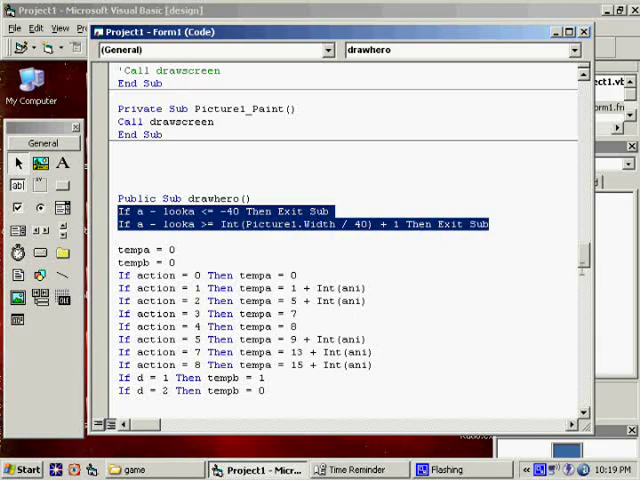
{"action": "left_click_drag", "start_coordinate": [586, 255], "coordinate": [585, 390]}
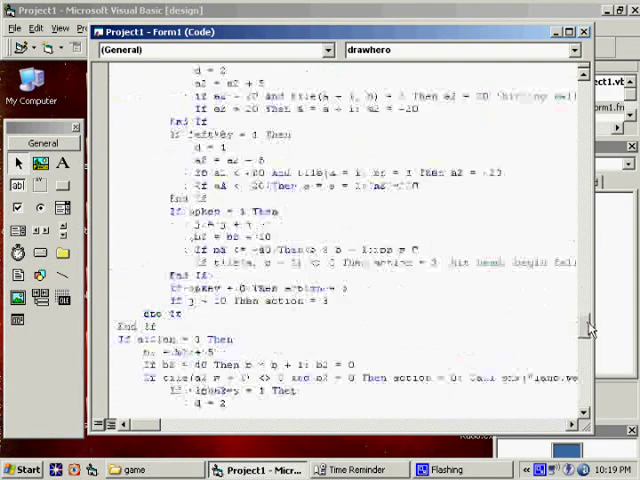
{"action": "left_click", "coordinate": [200, 377]}
{"action": "type", "text": "If a - looka <= -40 Then Exit Sub If a - looka >= Int(Picture1.Width / 40) + 1 Then Exit Sub"}
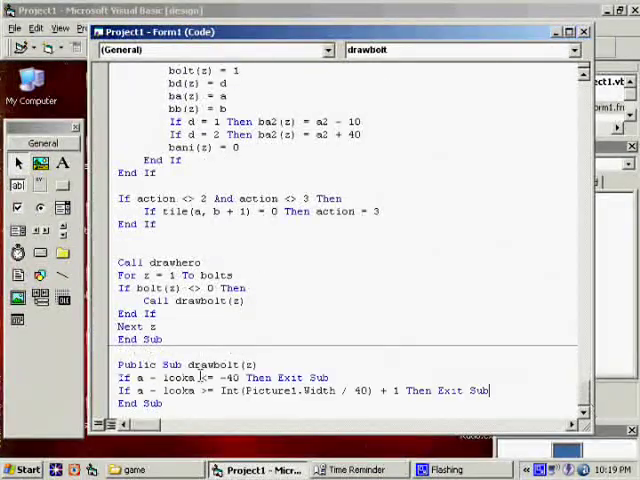
{"action": "type", "text": "b"}
{"action": "key", "text": "Right"}
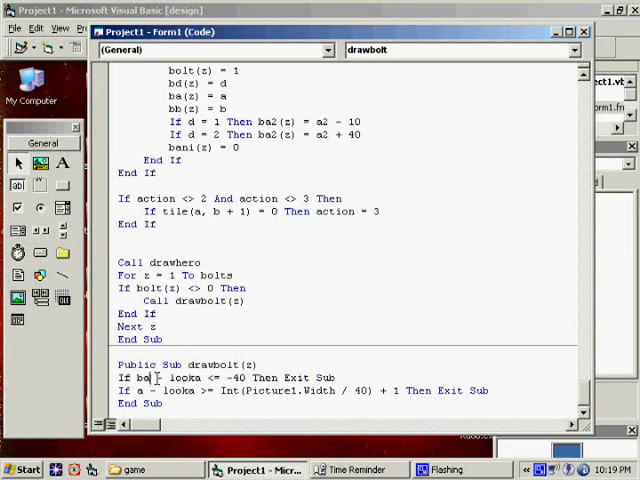
{"action": "type", "text": "(z)"}
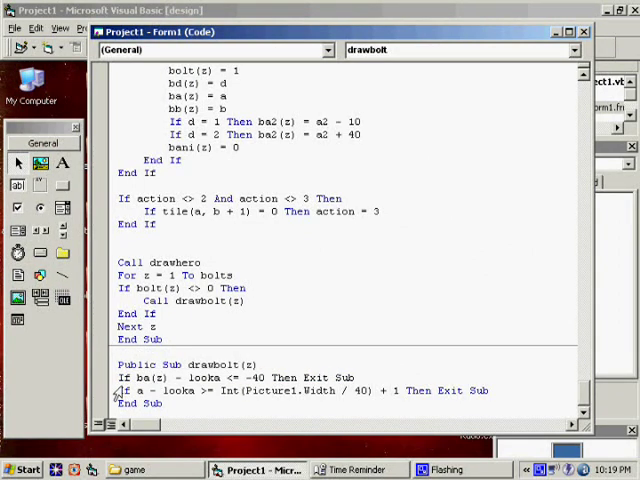
{"action": "type", "text": "b"}
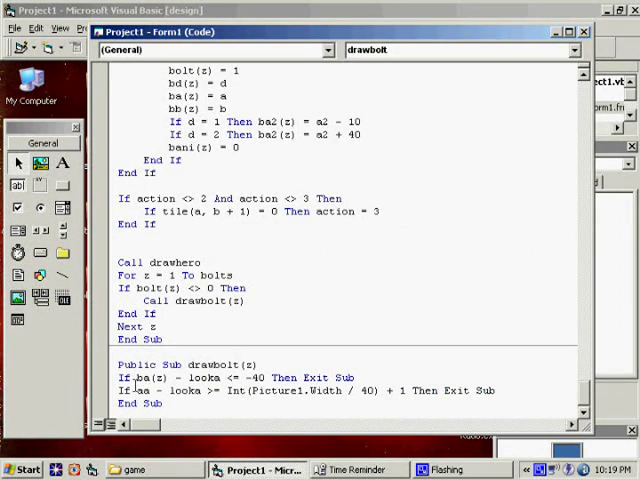
{"action": "key", "text": "Right"}
{"action": "type", "text": "("}
{"action": "type", "text": "z)"}
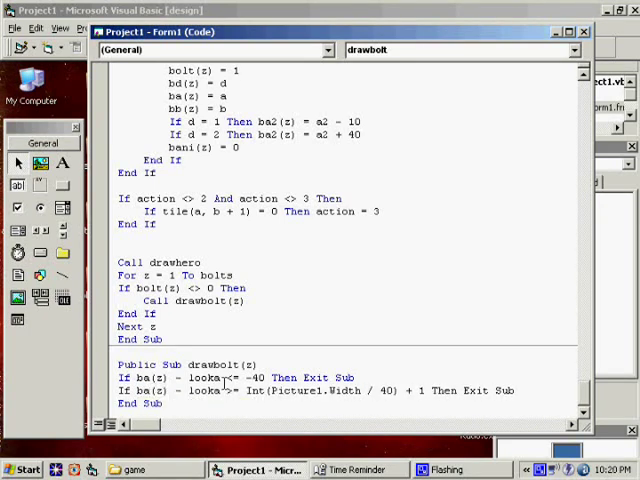
{"action": "left_click_drag", "start_coordinate": [254, 390], "coordinate": [318, 390]}
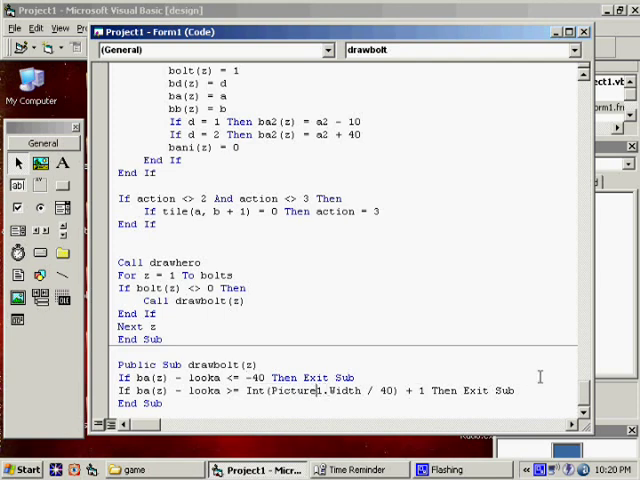
{"action": "left_click", "coordinate": [588, 405]}
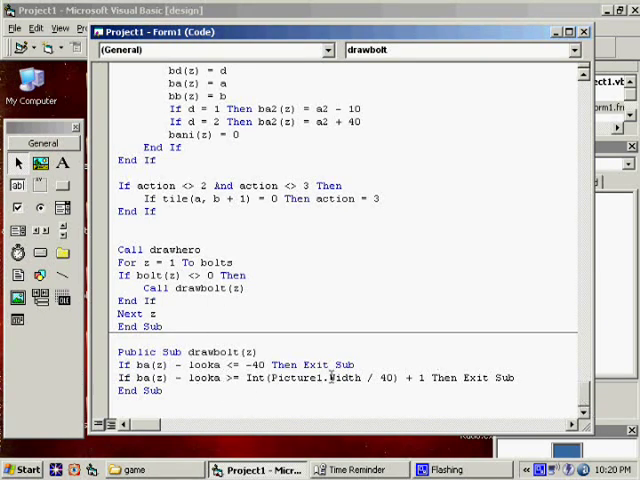
{"action": "left_click", "coordinate": [545, 378]}
{"action": "key", "text": "Return"}
{"action": "key", "text": "Return"}
{"action": "key", "text": "Return"}
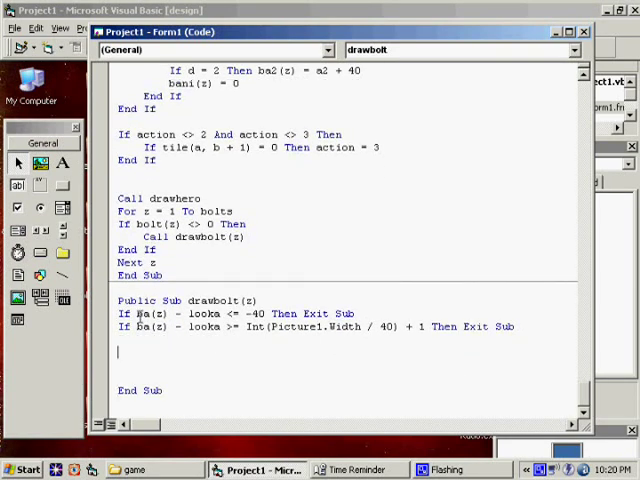
{"action": "left_click_drag", "start_coordinate": [118, 313], "coordinate": [211, 327]}
{"action": "left_click", "coordinate": [226, 327]}
{"action": "mouse_move", "coordinate": [138, 314]}
{"action": "left_mouse_down"}
{"action": "mouse_move", "coordinate": [205, 314]}
{"action": "mouse_move", "coordinate": [205, 327]}
{"action": "left_mouse_up"}
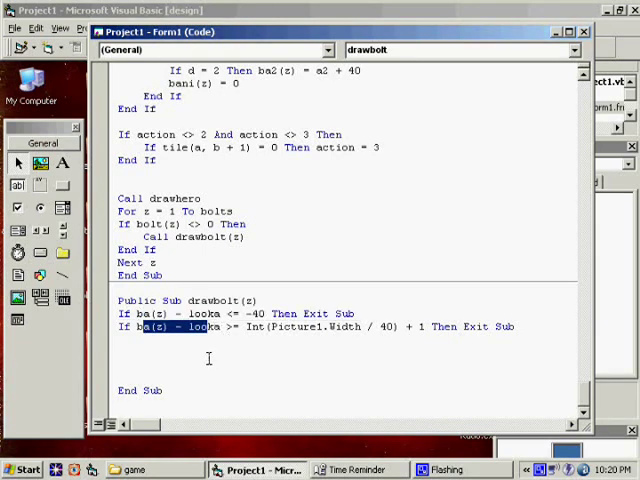
{"action": "left_click", "coordinate": [209, 358]}
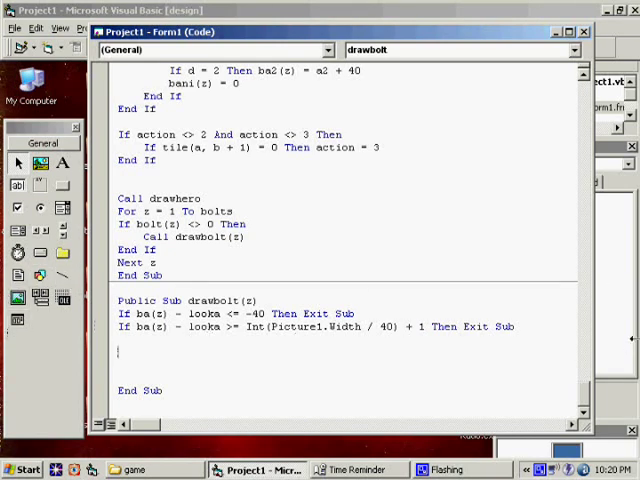
{"action": "left_click", "coordinate": [318, 347]}
{"action": "scroll", "coordinate": [586, 393], "scroll_direction": "up", "scroll_amount": 3}
{"action": "scroll", "coordinate": [586, 393], "scroll_direction": "down", "scroll_amount": 3}
{"action": "key", "text": "Up"}
{"action": "double_click", "coordinate": [612, 110]}
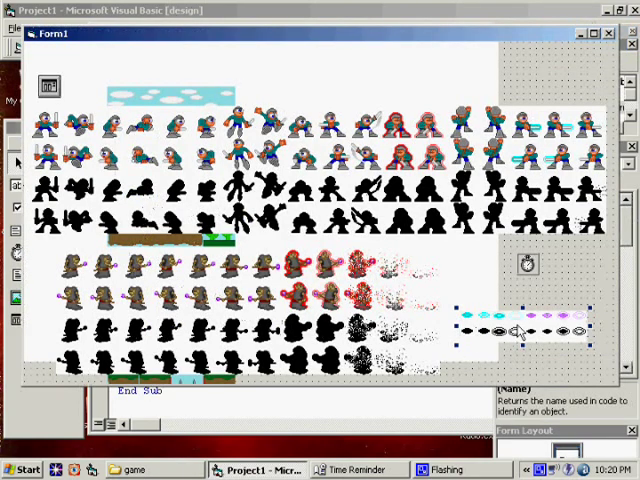
Check the bolt sprite's name and continue the PaintPicture call from picture5.Image
{"action": "left_click", "coordinate": [520, 332]}
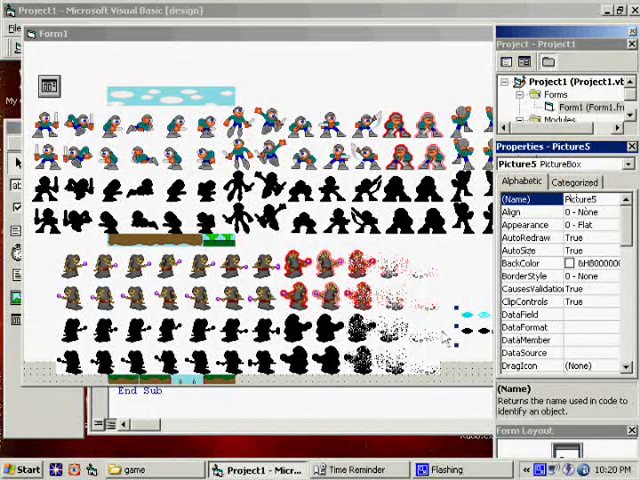
{"action": "left_click", "coordinate": [188, 400]}
{"action": "type", "text": "cal"}
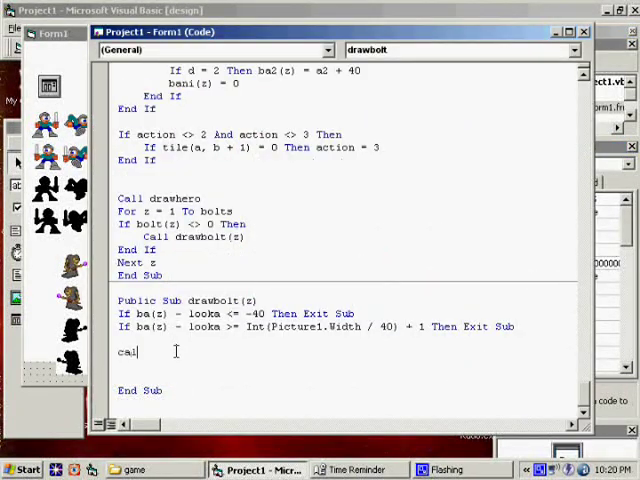
{"action": "type", "text": "l picture1.p"}
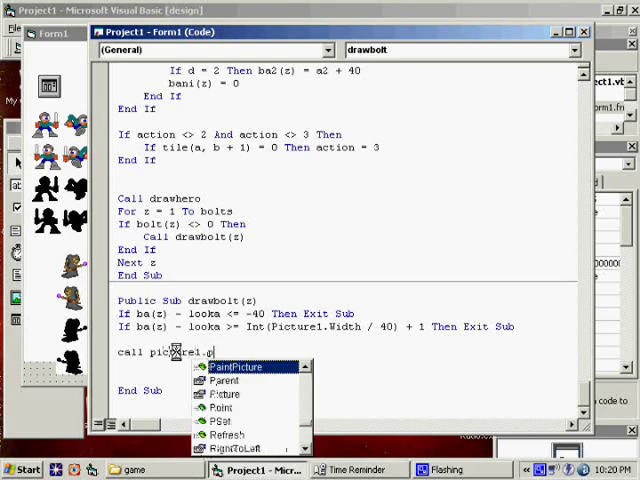
{"action": "type", "text": "intpicture("}
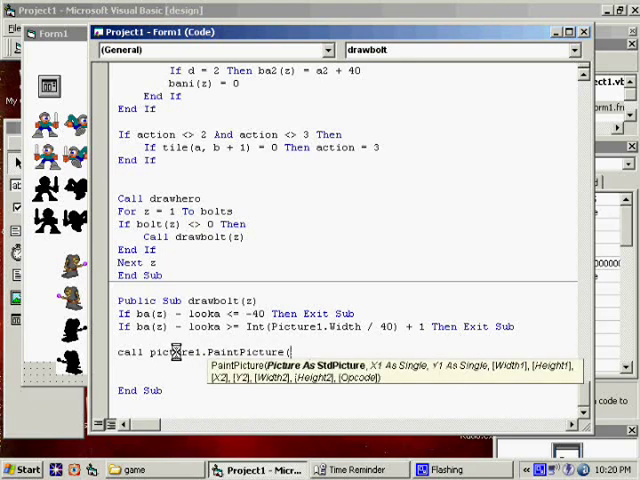
{"action": "type", "text": "picture5.image,"}
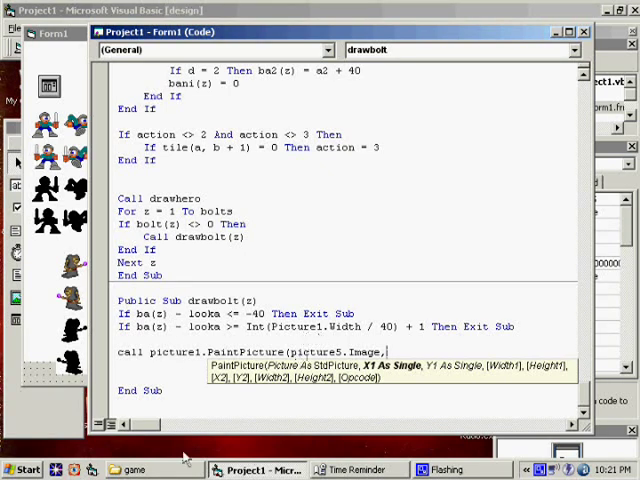
{"action": "left_click", "coordinate": [191, 378]}
{"action": "left_click", "coordinate": [286, 274]}
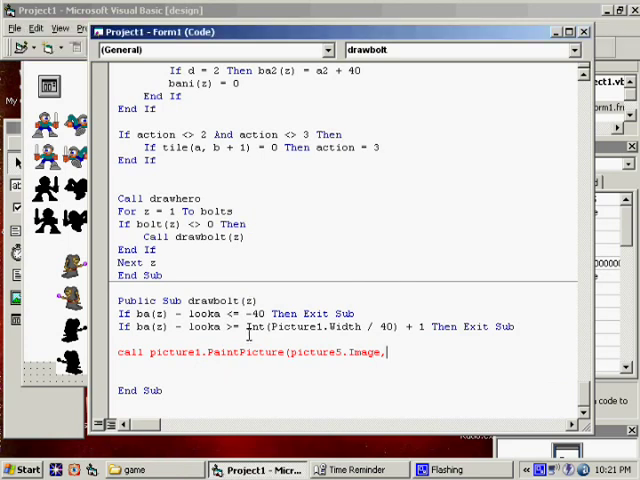
{"action": "key", "text": "Return"}
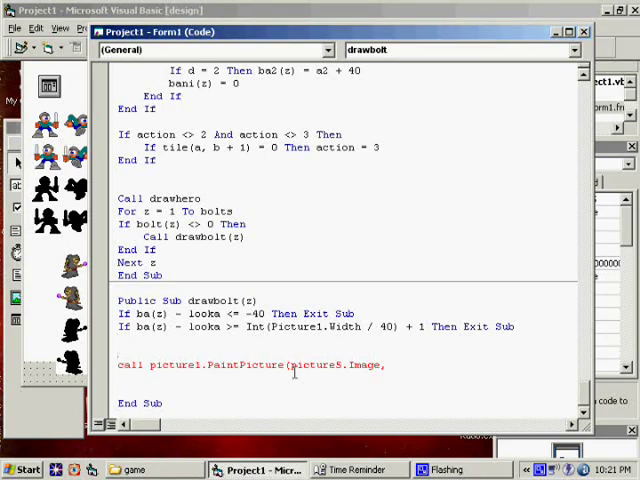
{"action": "left_click", "coordinate": [29, 187]}
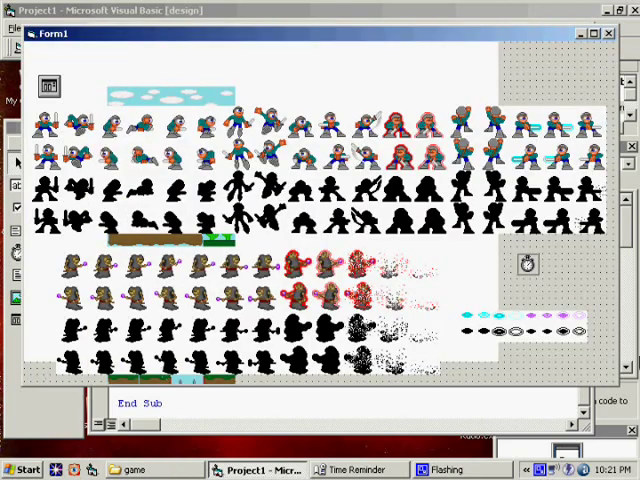
{"action": "left_click", "coordinate": [320, 400]}
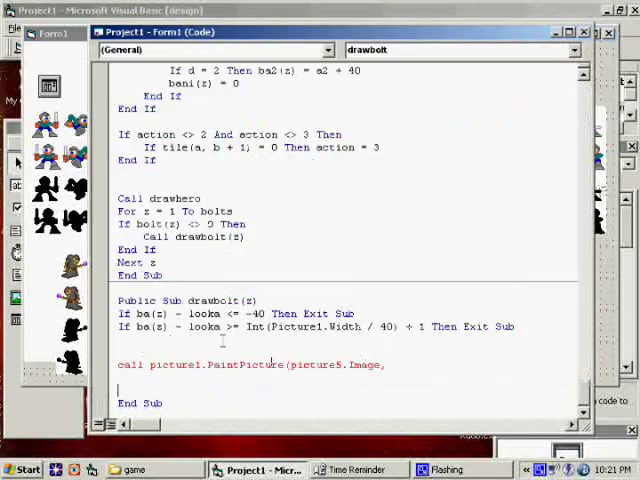
{"action": "left_click", "coordinate": [391, 366]}
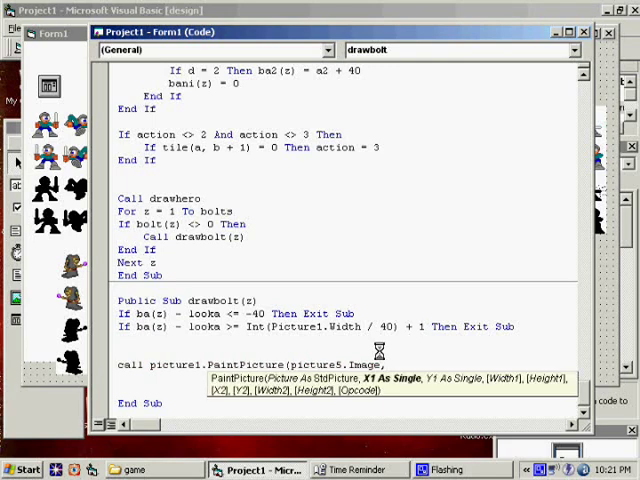
{"action": "type", "text": "ba("}
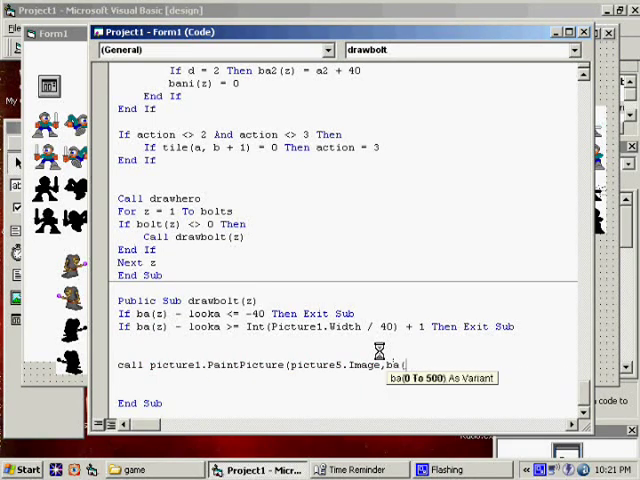
{"action": "type", "text": "z)-"}
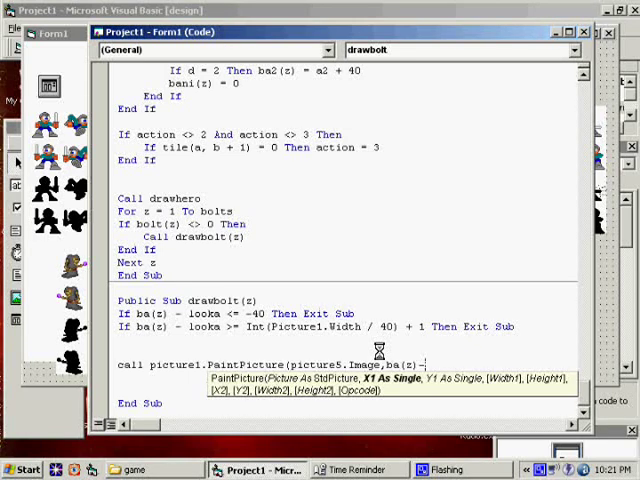
{"action": "key", "text": "BackSpace"}
{"action": "type", "text": "+ba2(z)"}
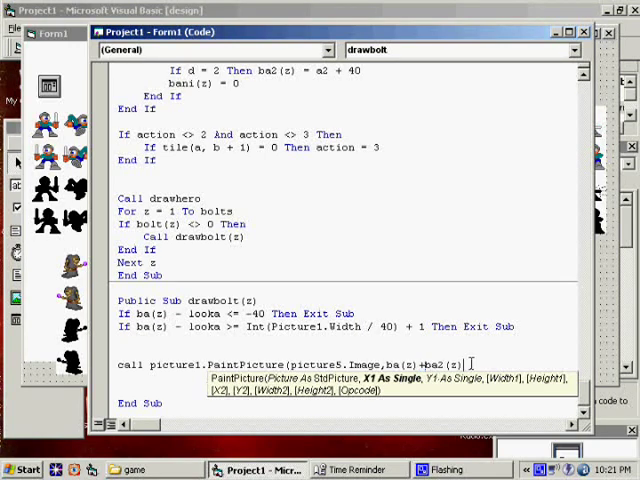
{"action": "type", "text": "-looka"}
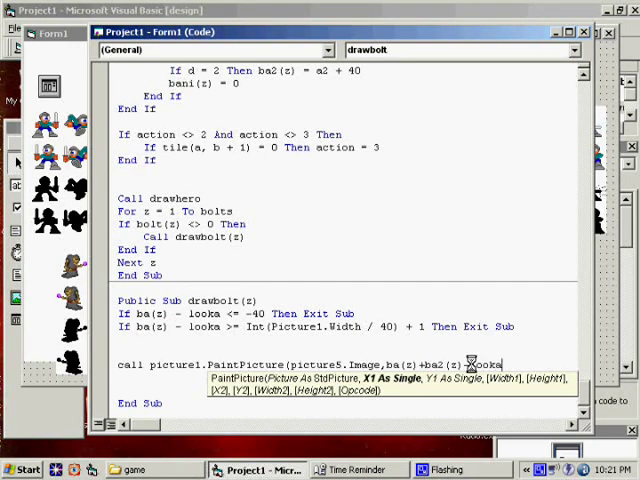
{"action": "type", "text": ",bb"}
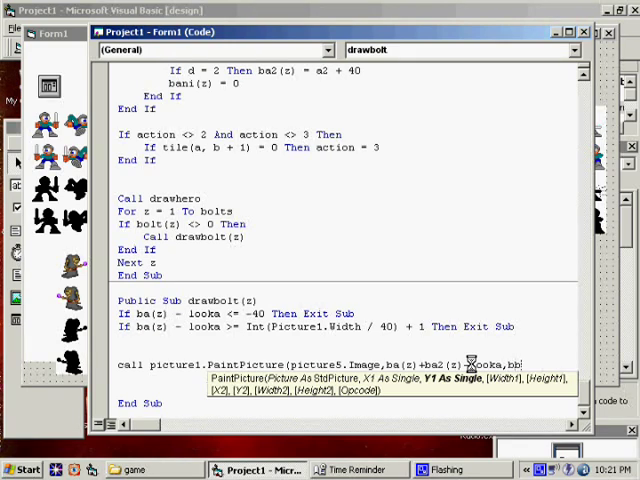
{"action": "type", "text": "(z)"}
{"action": "type", "text": ","}
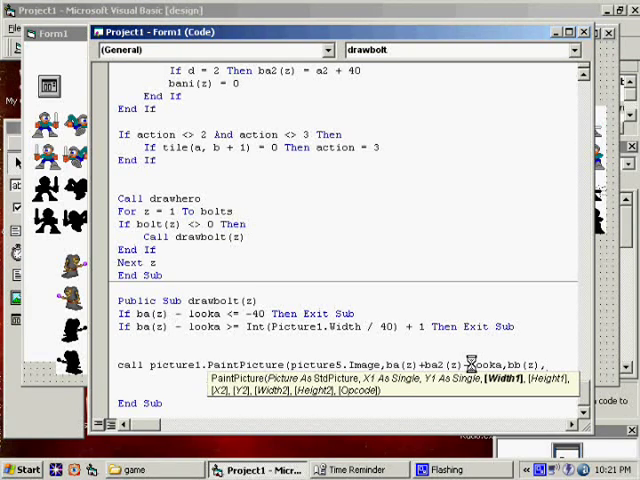
{"action": "type", "text": "20,20"}
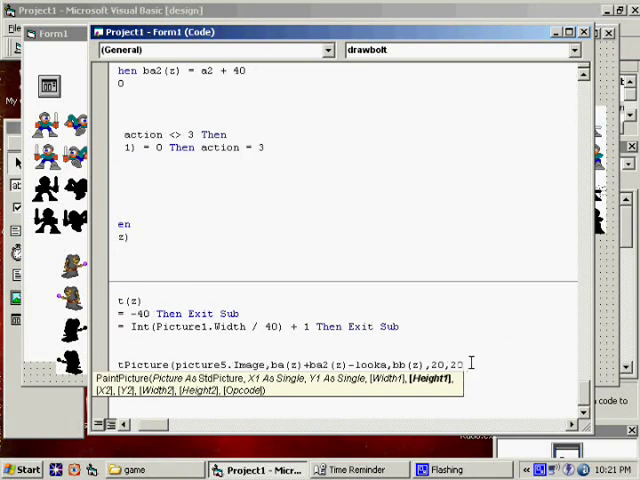
Move the laser-bolt sprite strip up beside the timer and back down
{"action": "left_click", "coordinate": [134, 469]}
{"action": "left_click", "coordinate": [255, 469]}
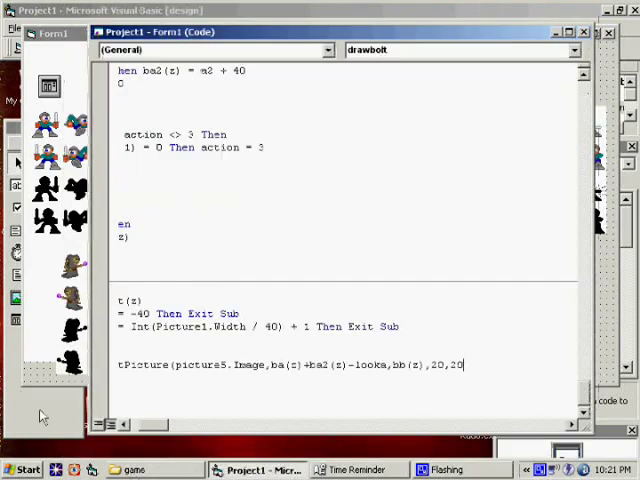
{"action": "left_click", "coordinate": [40, 414]}
{"action": "left_click_drag", "start_coordinate": [560, 332], "coordinate": [600, 255]}
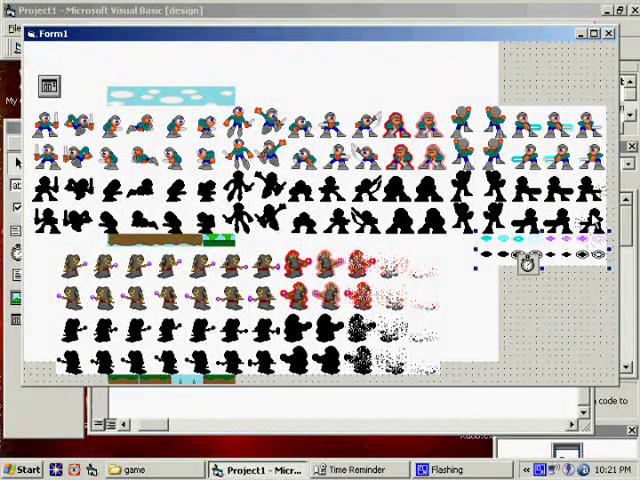
{"action": "left_click_drag", "start_coordinate": [540, 252], "coordinate": [570, 325]}
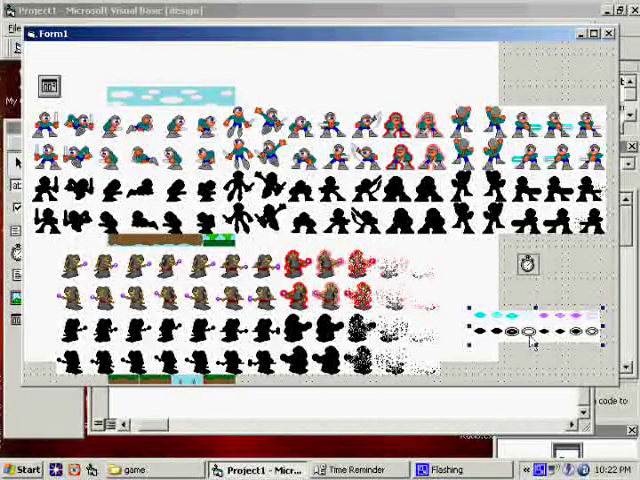
Test-run the game with F5 and dismiss the compile error
{"action": "left_click", "coordinate": [160, 425]}
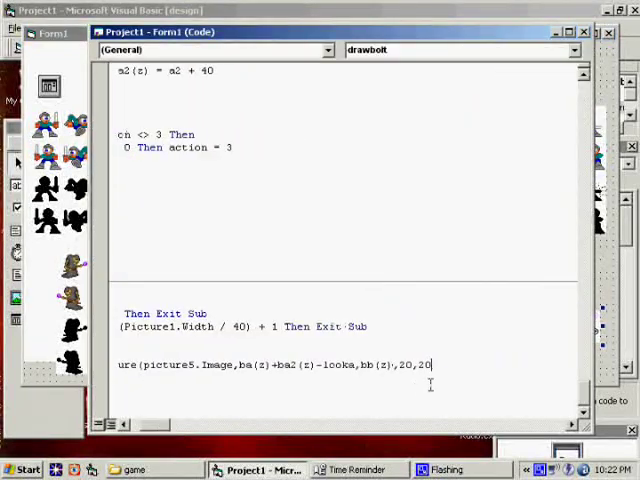
{"action": "type", "text": ","}
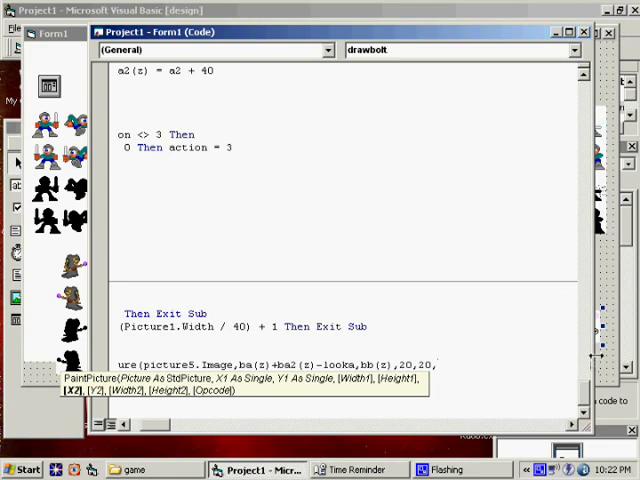
{"action": "key", "text": "shift+F7"}
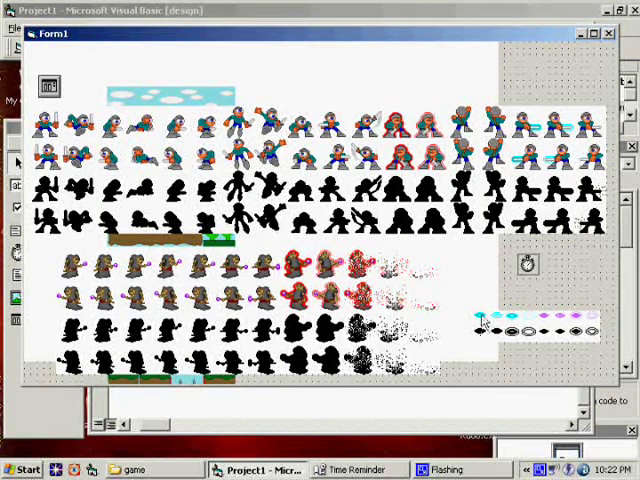
{"action": "key", "text": "F5"}
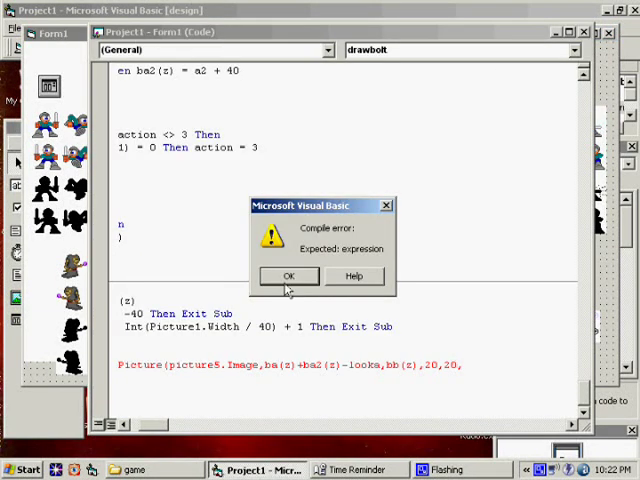
{"action": "left_click", "coordinate": [288, 276]}
{"action": "type", "text": "0"}
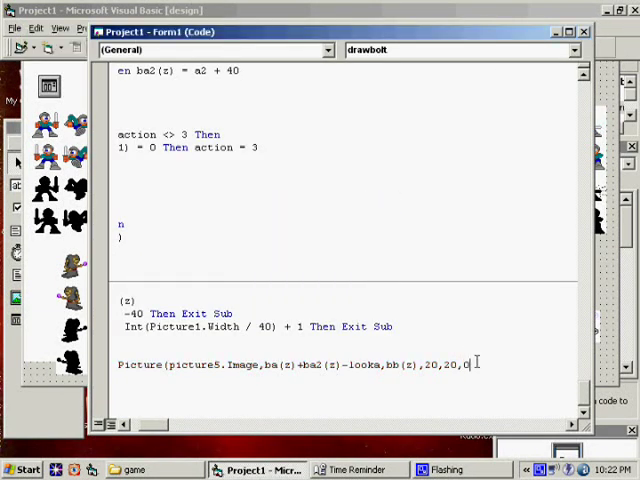
{"action": "type", "text": ",0,"}
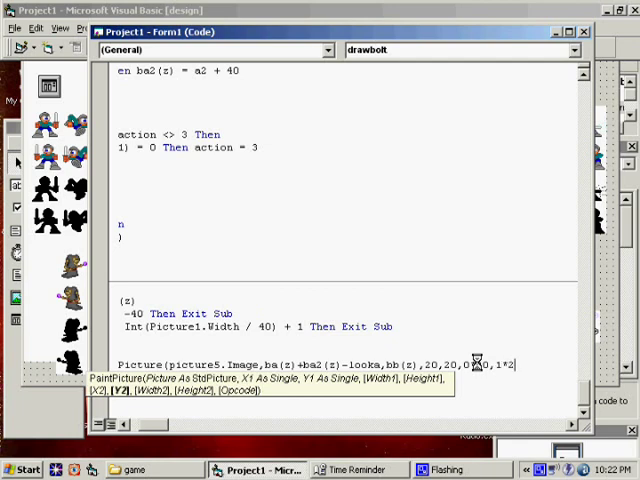
{"action": "type", "text": "0,20"}
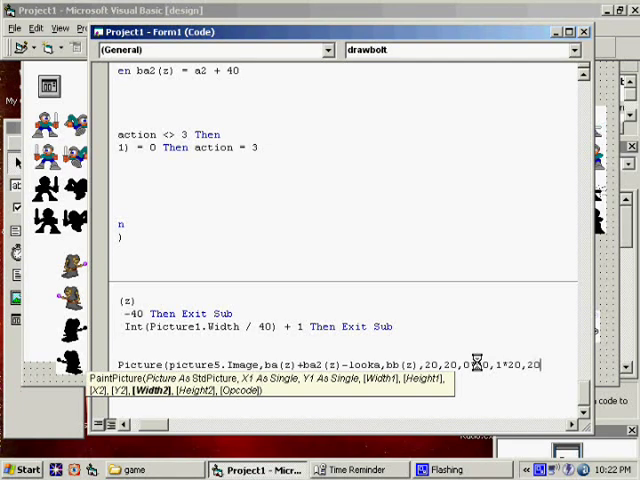
{"action": "type", "text": ",2"}
{"action": "type", "text": ",20,"}
{"action": "type", "text": "vbmerge"}
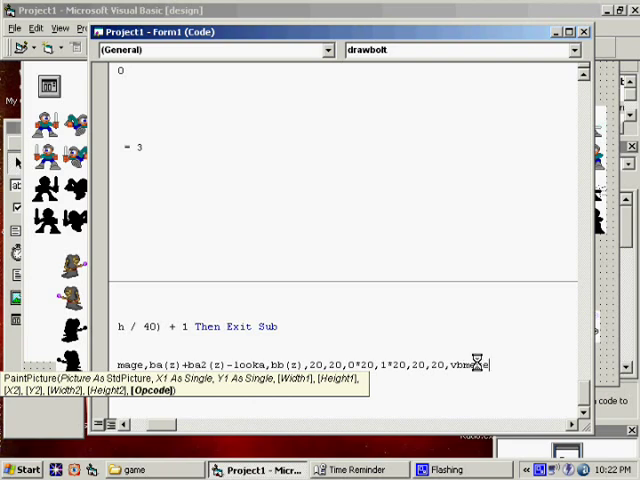
{"action": "type", "text": ")"}
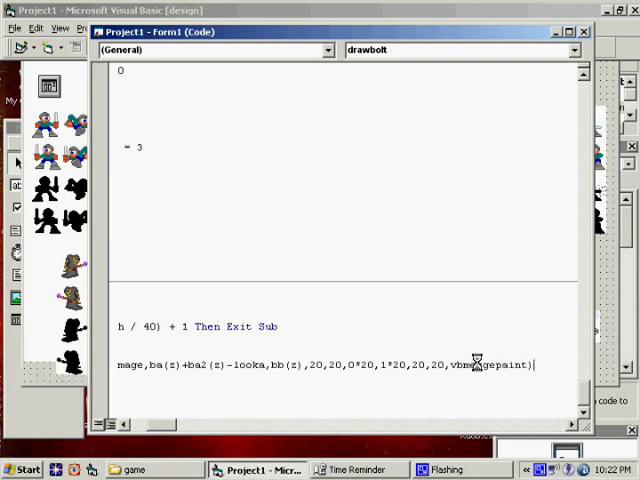
Finish the PaintPicture line with vbMergePaint and paste a duplicate of it
{"action": "key", "text": "Return"}
{"action": "key", "text": "shift+Up"}
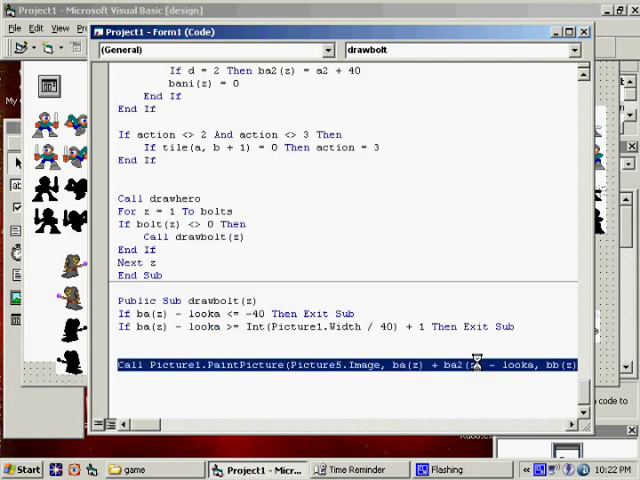
{"action": "key", "text": "Up"}
{"action": "type", "text": "Call Picture1.PaintPicture(Picture5.Image, ba(z) + ba2(z) - looka, bb(z), 20, 20, 0 * 20, 1 * 20, 20, 20, vbMergePaint)"}
{"action": "key", "text": "End"}
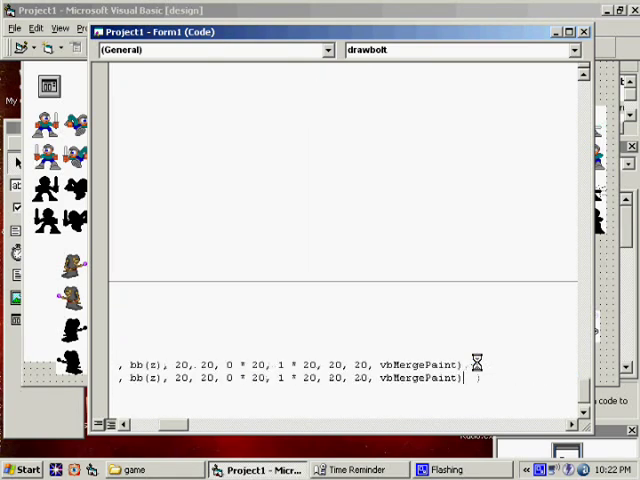
{"action": "key", "text": "shift+Left"}
{"action": "key", "text": "shift+Left"}
{"action": "key", "text": "shift+Left"}
{"action": "key", "text": "shift+Left"}
{"action": "key", "text": "shift+Left"}
{"action": "key", "text": "shift+Left"}
{"action": "key", "text": "shift+Left"}
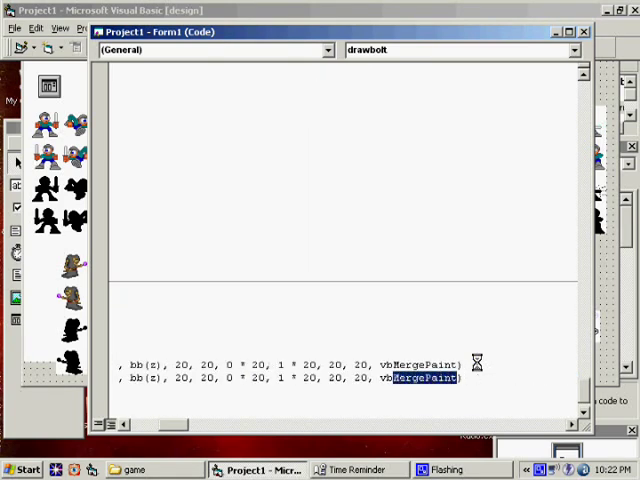
{"action": "type", "text": "srcand"}
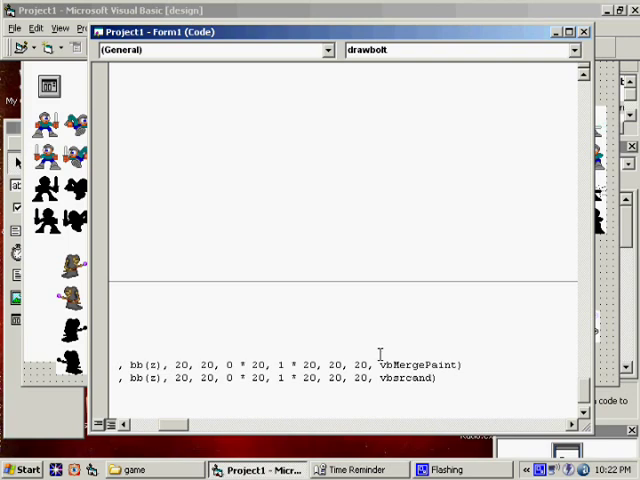
Change the duplicate to vbSrcAnd with row 0*20, then run the game
{"action": "double_click", "coordinate": [280, 378]}
{"action": "key", "text": "Down"}
{"action": "key", "text": "F5"}
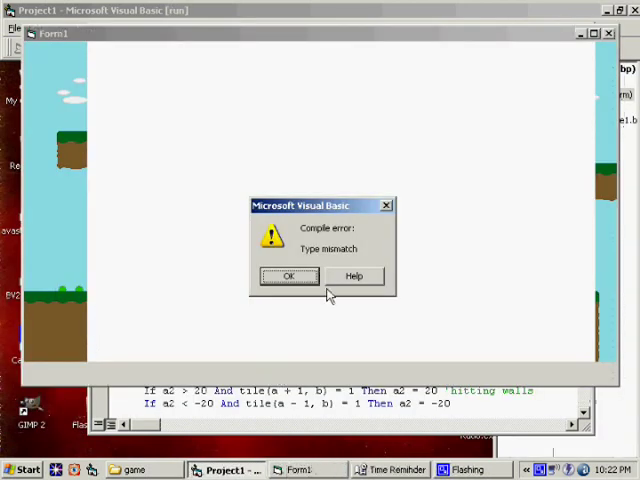
Dismiss the type mismatch and change ba2 to ba2(z) on both If lines
{"action": "left_click", "coordinate": [289, 276]}
{"action": "key", "text": "Left"}
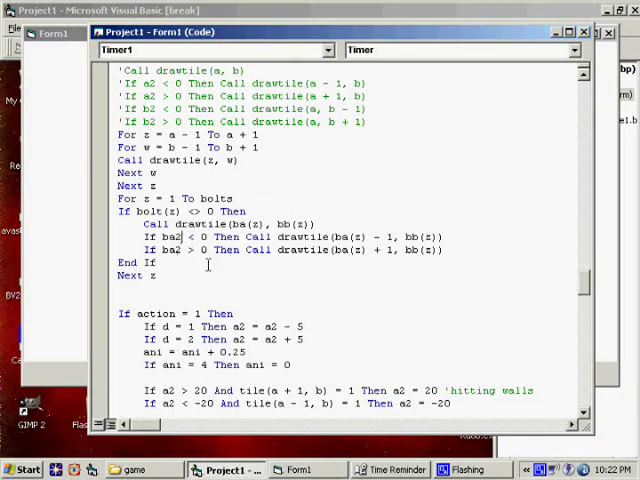
{"action": "type", "text": "(z)"}
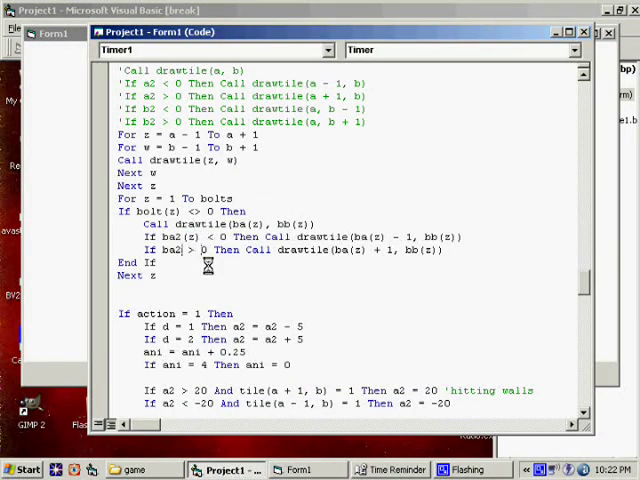
{"action": "type", "text": "(z)"}
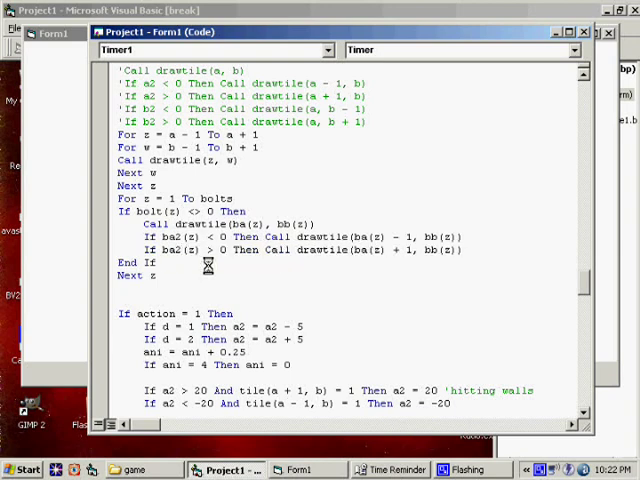
{"action": "key", "text": "F5"}
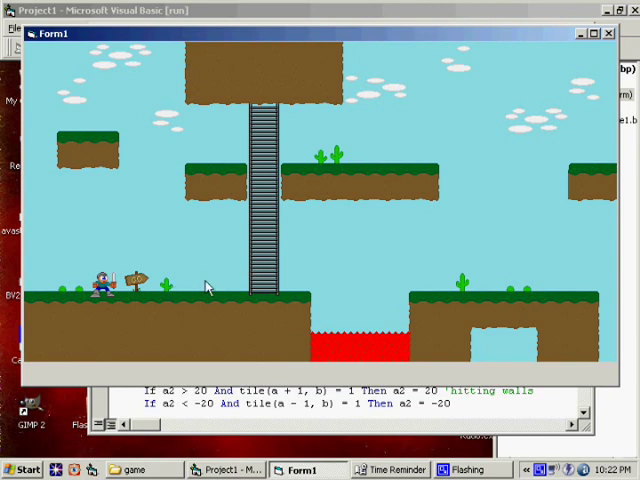
Walk the hero left and right in the running game, then close Form1
{"action": "key", "text": "Left"}
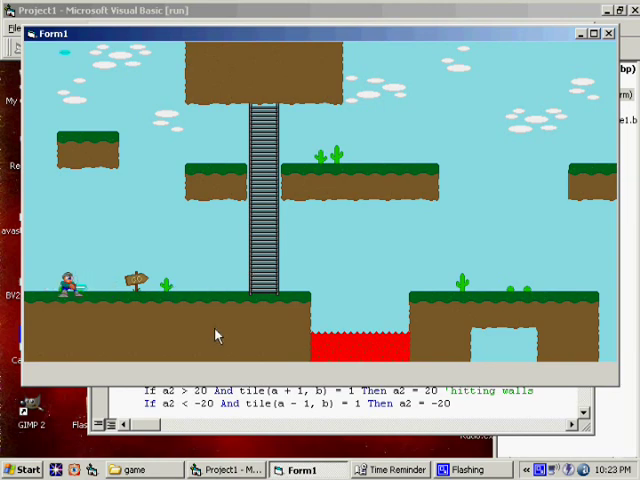
{"action": "key", "text": "Right"}
{"action": "key", "text": "Right"}
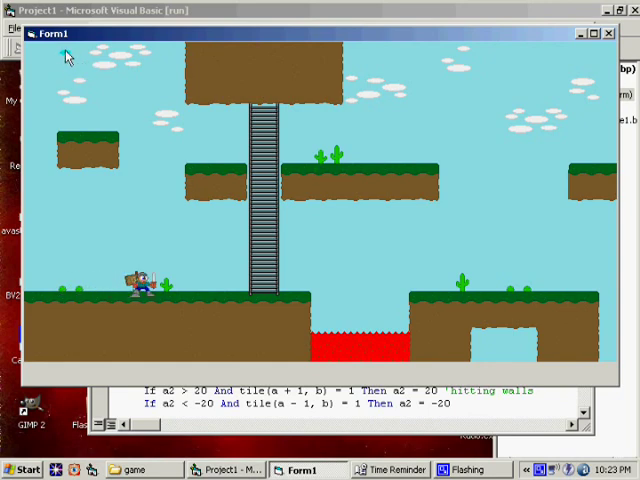
{"action": "left_click", "coordinate": [610, 37]}
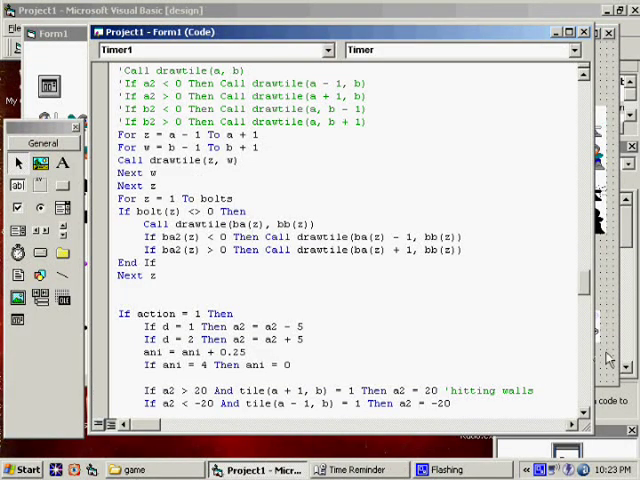
{"action": "left_click_drag", "start_coordinate": [584, 293], "coordinate": [584, 382]}
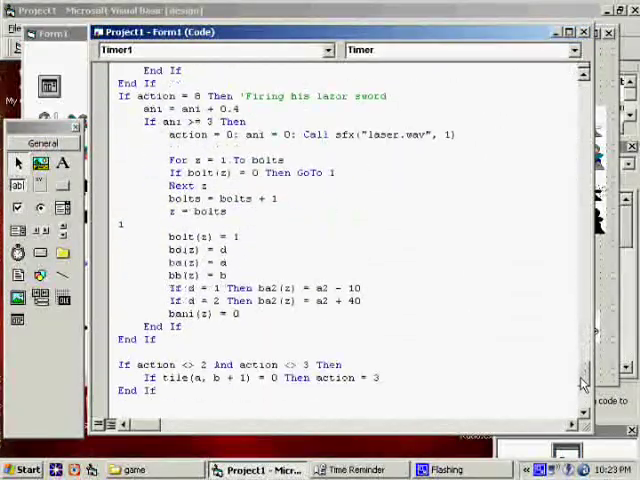
Inspect the bb(z) = b line, then group the first line's x term for scaling by 40
{"action": "double_click", "coordinate": [222, 275]}
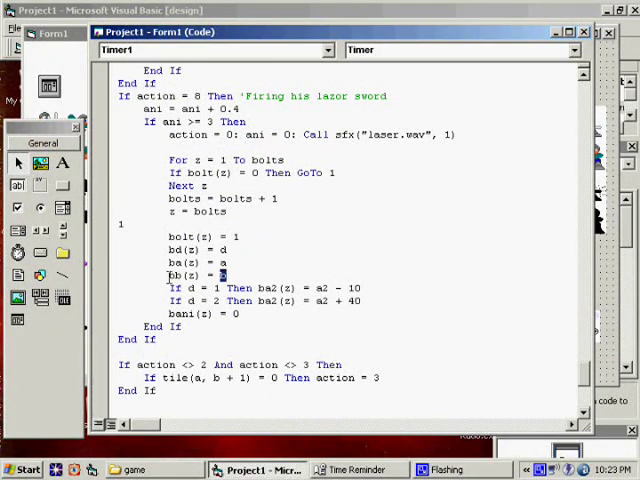
{"action": "double_click", "coordinate": [170, 275]}
{"action": "double_click", "coordinate": [222, 275]}
{"action": "scroll", "coordinate": [557, 300], "scroll_direction": "down", "scroll_amount": 5}
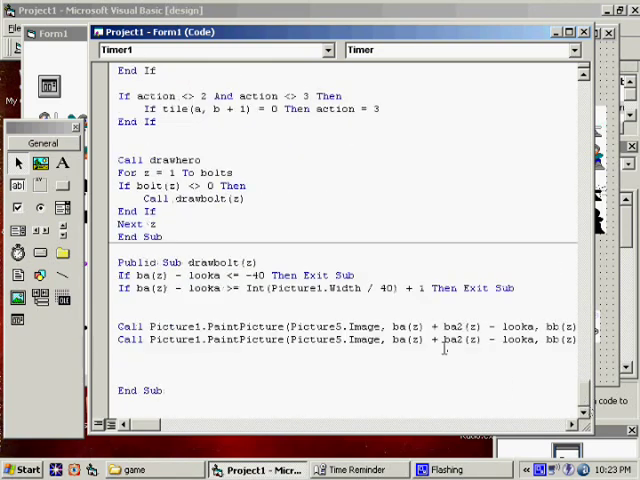
{"action": "left_click", "coordinate": [417, 326]}
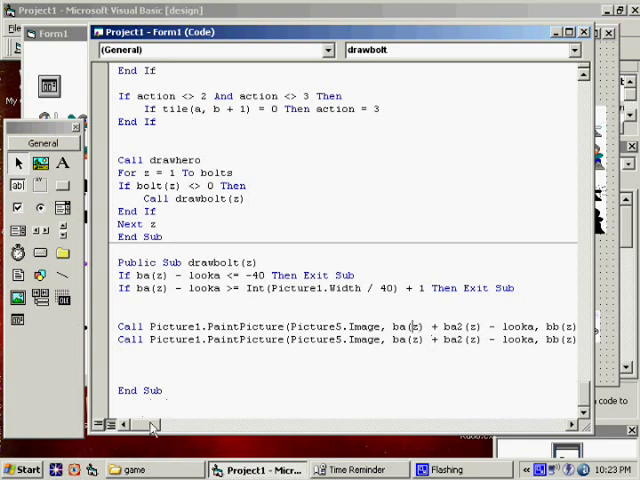
{"action": "left_click_drag", "start_coordinate": [148, 424], "coordinate": [162, 424]}
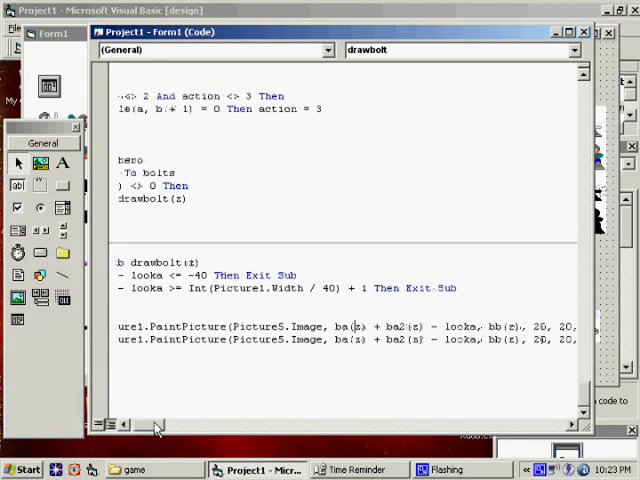
{"action": "left_click", "coordinate": [270, 326]}
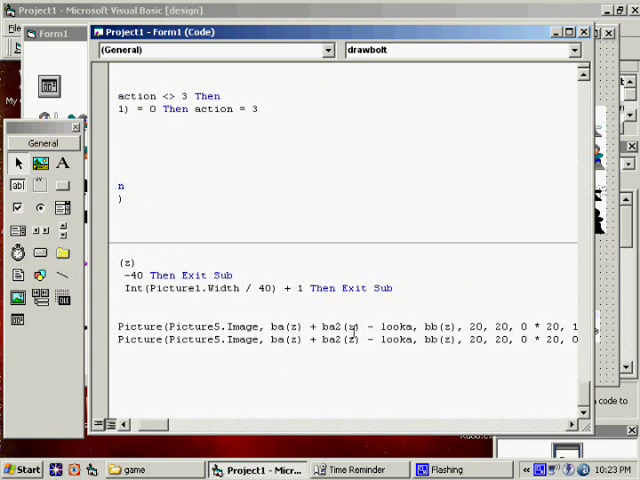
{"action": "type", "text": "("}
{"action": "left_click", "coordinate": [421, 326]}
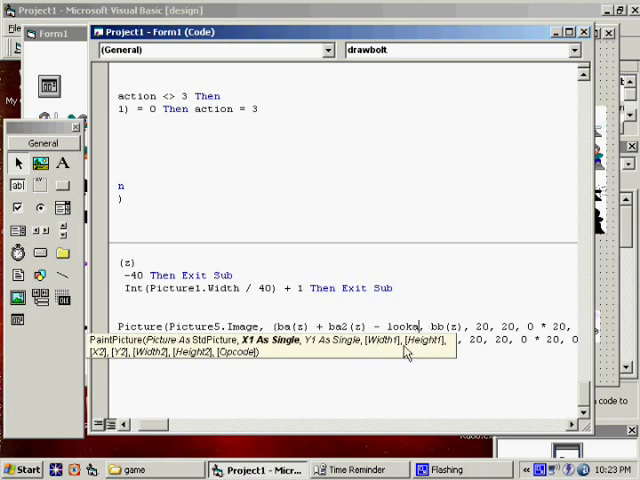
{"action": "type", "text": ")"}
{"action": "left_click", "coordinate": [437, 326]}
{"action": "type", "text": "("}
{"action": "left_click", "coordinate": [470, 326]}
{"action": "type", "text": ")"}
{"action": "key", "text": "ctrl+z"}
{"action": "key", "text": "ctrl+z"}
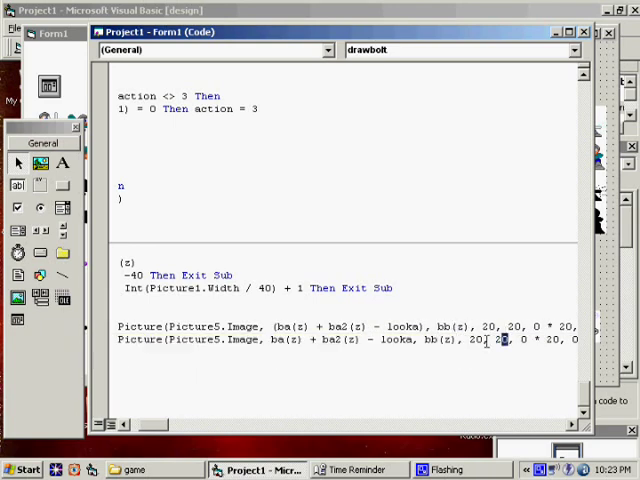
Group and scale the second painting line's x expression by 40
{"action": "left_click", "coordinate": [272, 339]}
{"action": "type", "text": "("}
{"action": "left_click", "coordinate": [421, 339]}
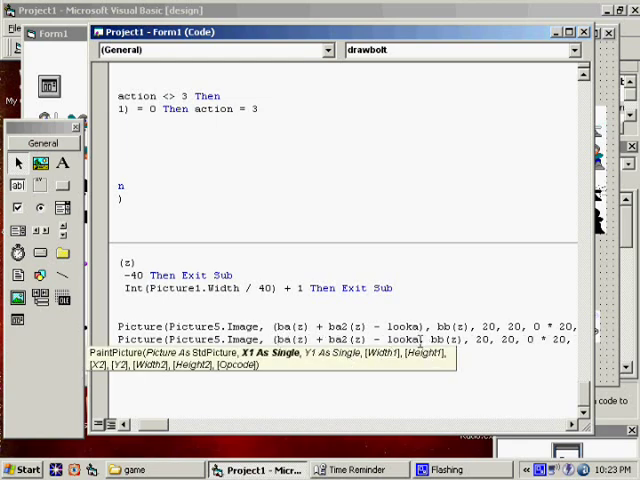
{"action": "type", "text": ")"}
{"action": "key", "text": "Up"}
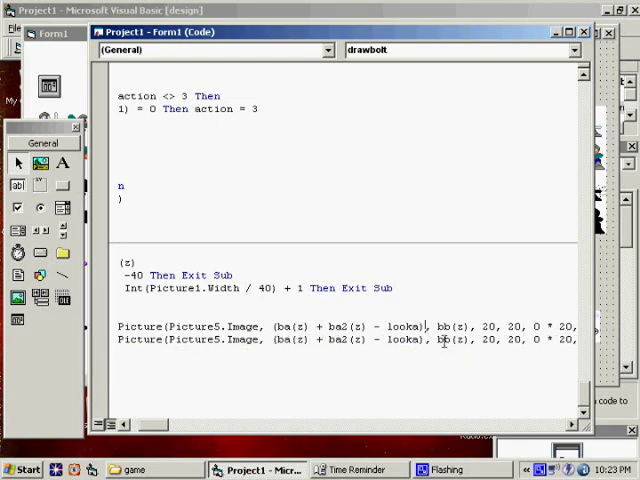
{"action": "type", "text": "*40"}
{"action": "key", "text": "Down"}
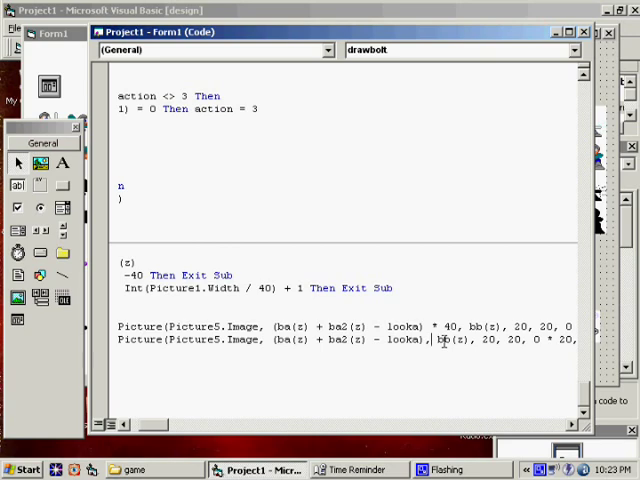
{"action": "type", "text": "*40"}
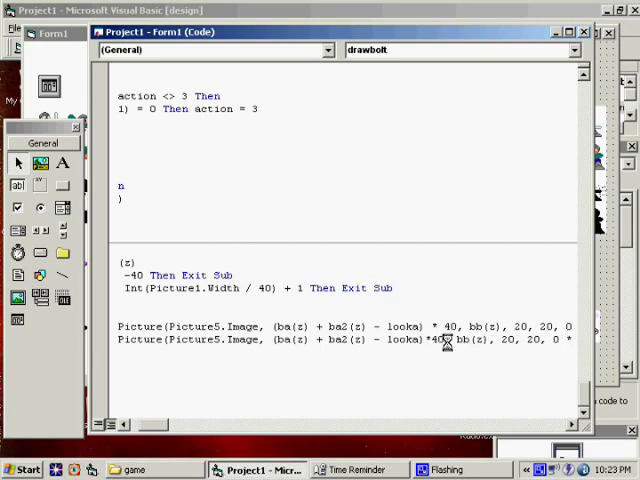
{"action": "left_click", "coordinate": [503, 326]}
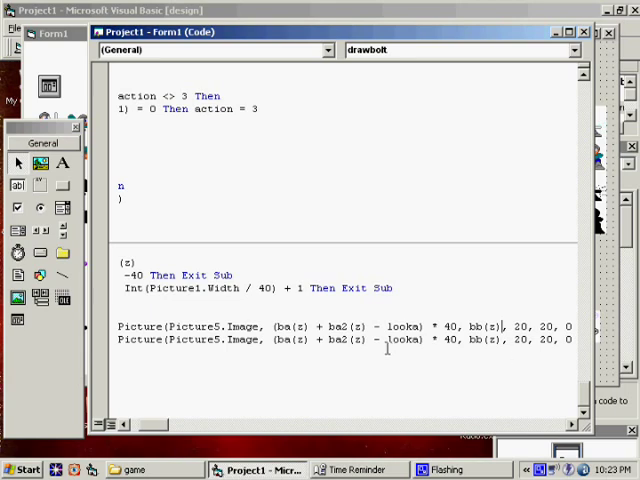
Move + ba2(z) after the * 40 term on both painting lines
{"action": "left_click", "coordinate": [312, 326]}
{"action": "left_click_drag", "start_coordinate": [328, 326], "coordinate": [368, 326]}
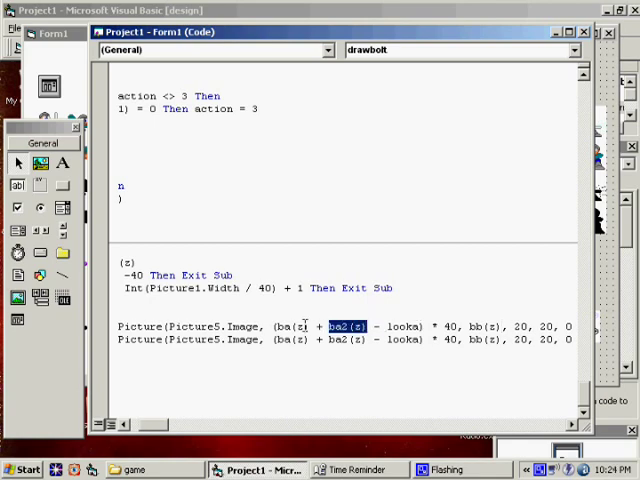
{"action": "left_click_drag", "start_coordinate": [316, 326], "coordinate": [366, 326]}
{"action": "key", "text": "ctrl+c"}
{"action": "key", "text": "Delete"}
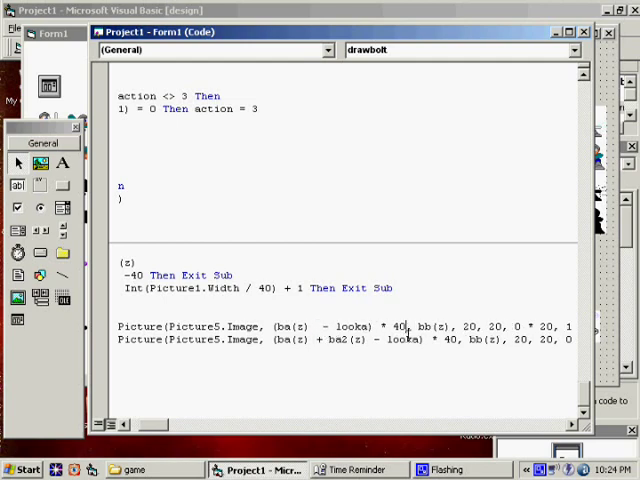
{"action": "key", "text": "ctrl+v"}
{"action": "left_click_drag", "start_coordinate": [316, 339], "coordinate": [368, 339]}
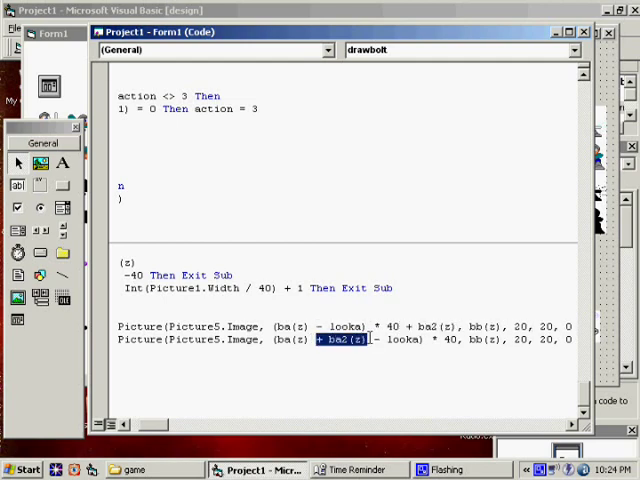
{"action": "key", "text": "Delete"}
{"action": "left_click", "coordinate": [404, 339]}
{"action": "key", "text": "ctrl+v"}
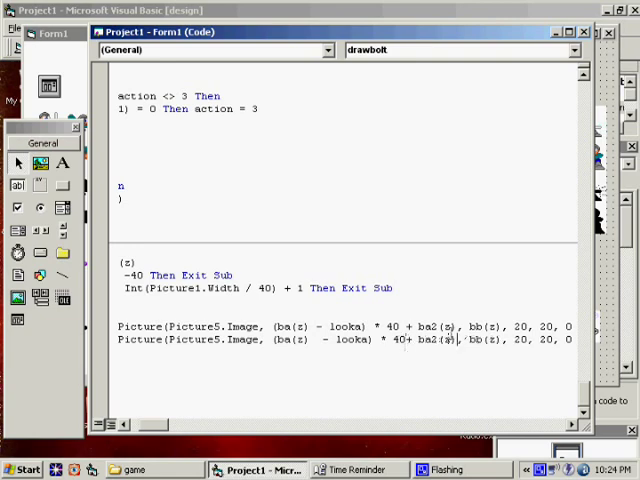
Close the groupings, make bb(z) * 40 on both lines, maximize the editor and run
{"action": "left_click", "coordinate": [272, 326]}
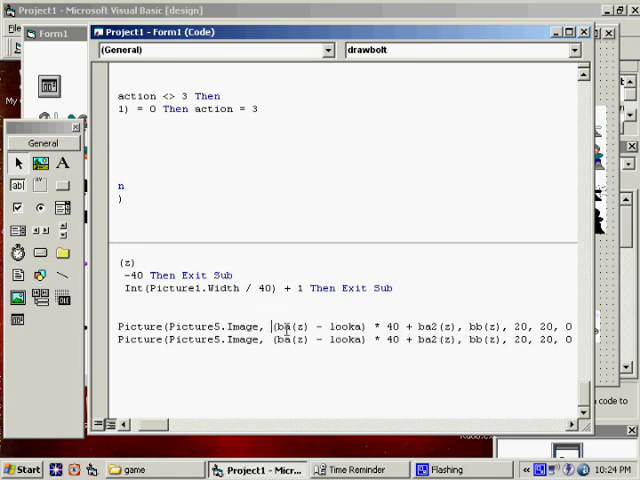
{"action": "type", "text": "("}
{"action": "key", "text": "Right"}
{"action": "key", "text": "Right"}
{"action": "key", "text": "Right"}
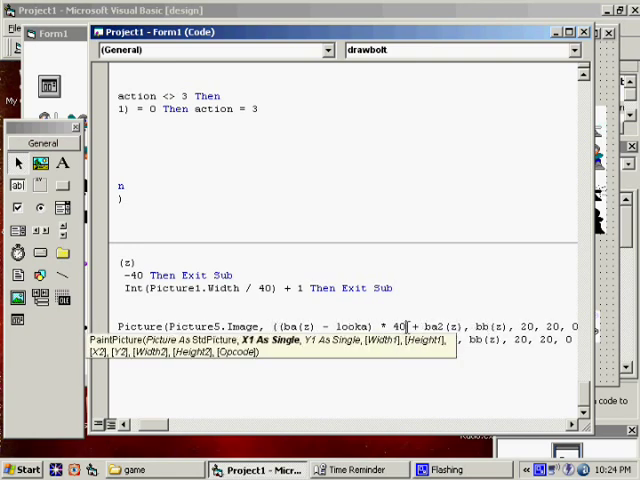
{"action": "type", "text": ")"}
{"action": "key", "text": "Right"}
{"action": "key", "text": "Right"}
{"action": "key", "text": "Right"}
{"action": "left_click", "coordinate": [406, 339]}
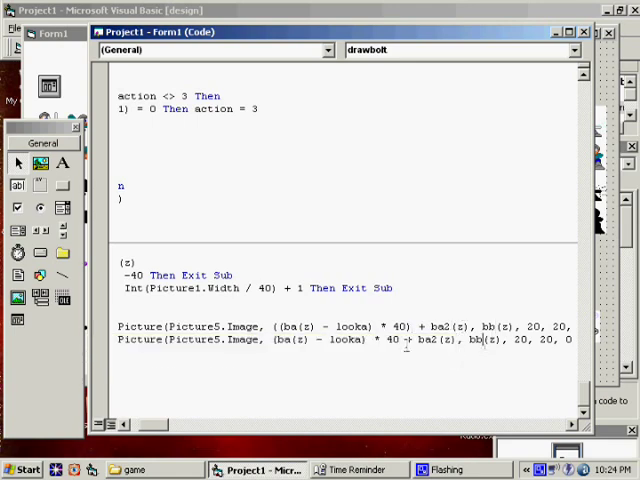
{"action": "type", "text": ")"}
{"action": "left_click", "coordinate": [272, 339]}
{"action": "type", "text": "("}
{"action": "left_click", "coordinate": [416, 340]}
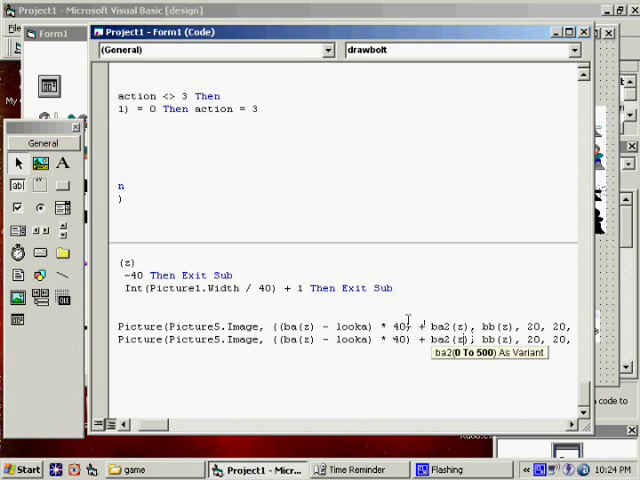
{"action": "left_click", "coordinate": [514, 326]}
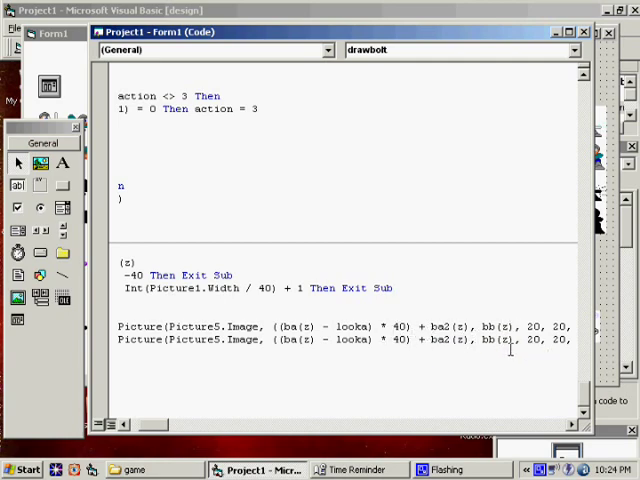
{"action": "type", "text": "*40"}
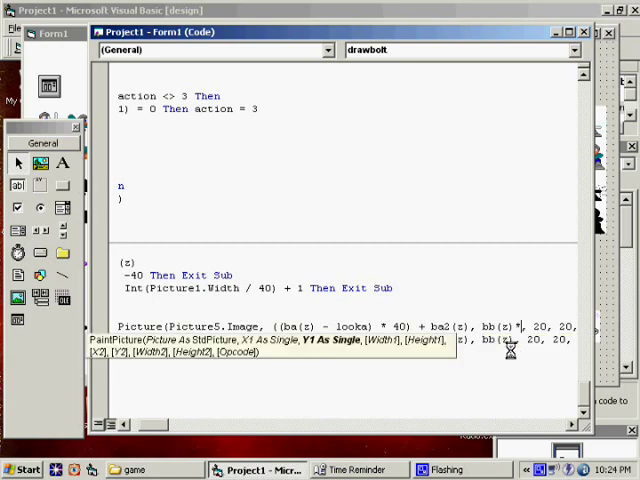
{"action": "left_click", "coordinate": [512, 340]}
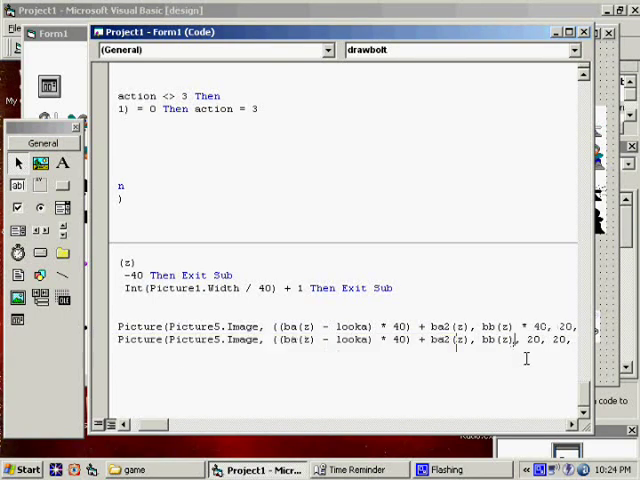
{"action": "type", "text": "*40"}
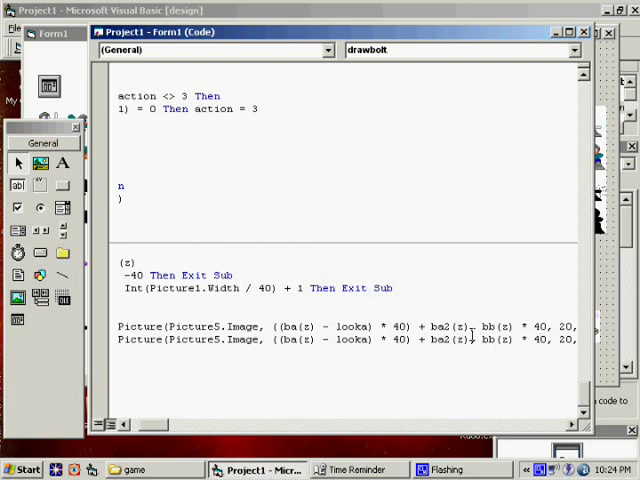
{"action": "double_click", "coordinate": [300, 32]}
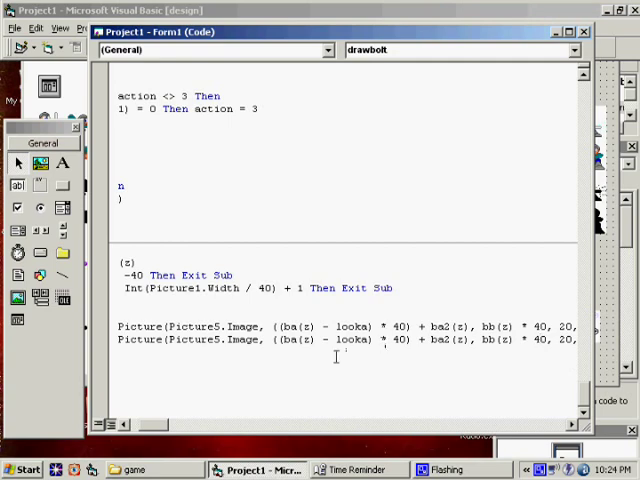
{"action": "key", "text": "F5"}
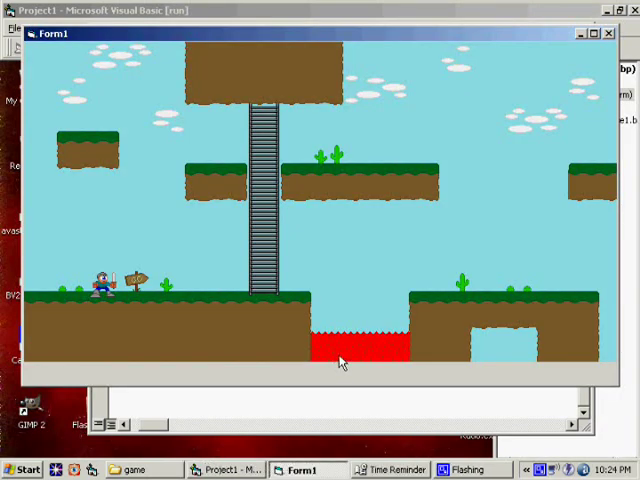
{"action": "key", "text": "Right"}
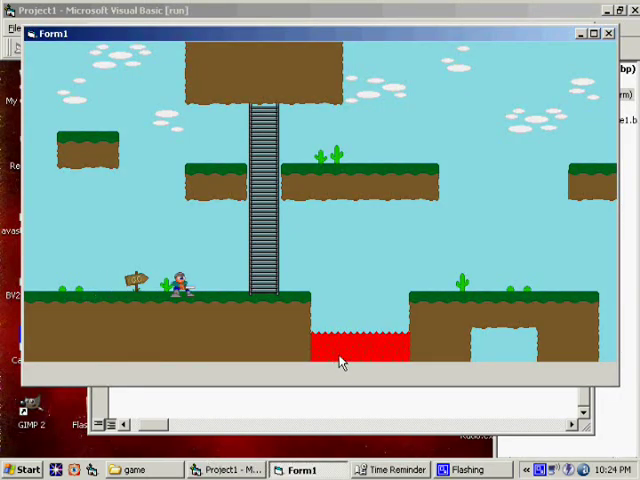
{"action": "key", "text": "space"}
{"action": "left_click", "coordinate": [608, 34]}
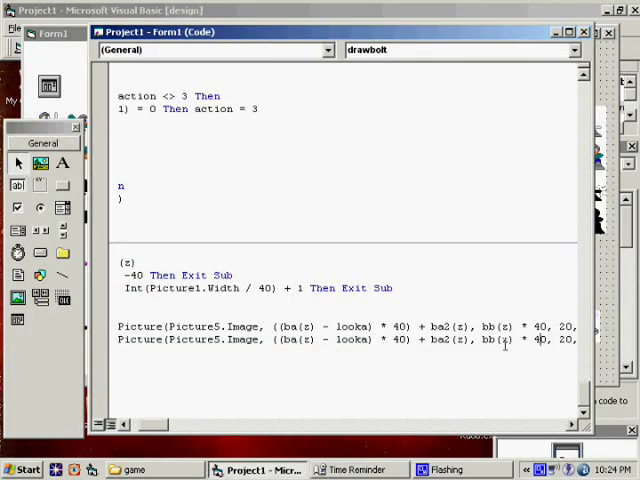
Set a breakpoint on the first bolt PaintPicture line and fire a bolt to hit it
{"action": "left_click", "coordinate": [310, 314]}
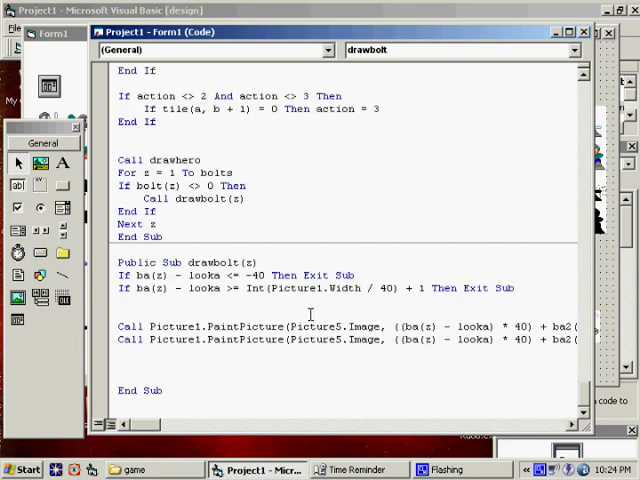
{"action": "left_click", "coordinate": [110, 327]}
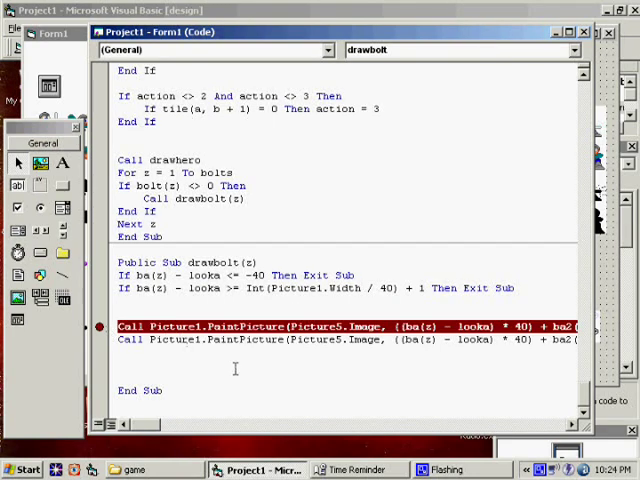
{"action": "key", "text": "F5"}
{"action": "key", "text": "Right"}
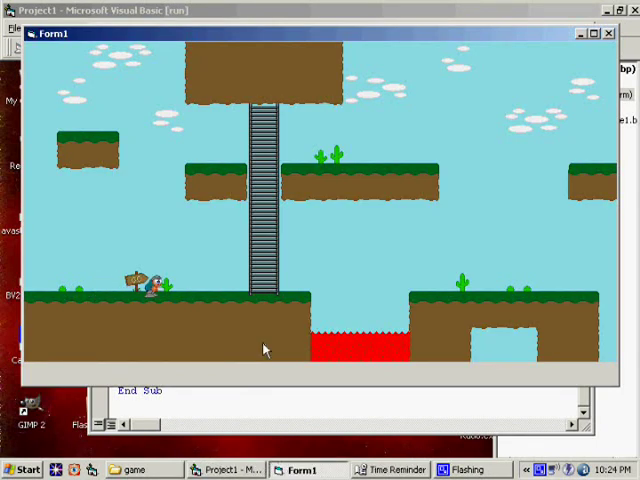
{"action": "key", "text": "space"}
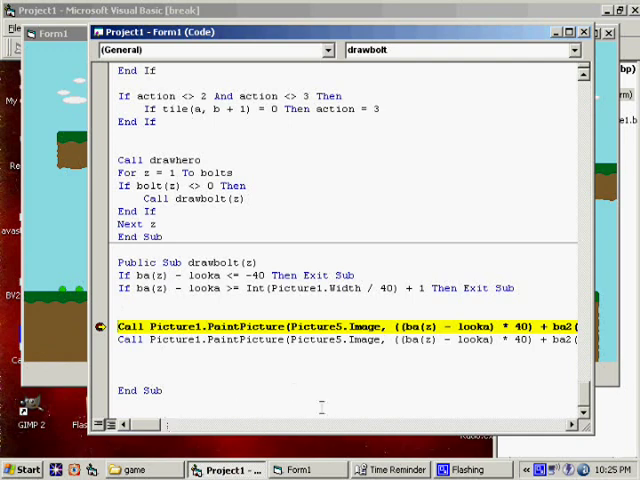
{"action": "left_click", "coordinate": [575, 424]}
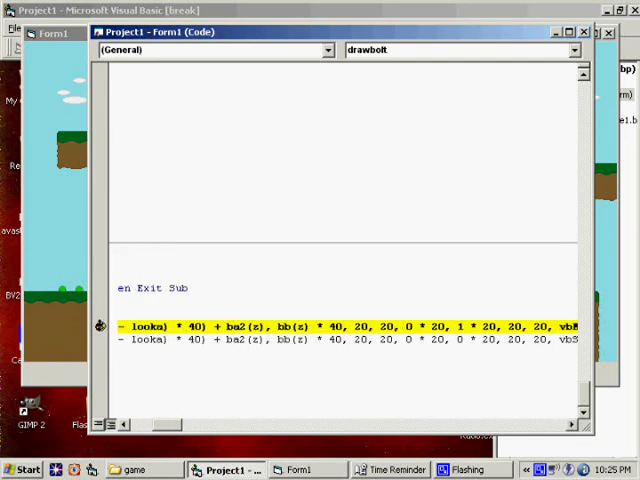
Evaluate msgbox b in the Immediate window to confirm b holds 8
{"action": "key", "text": "Home"}
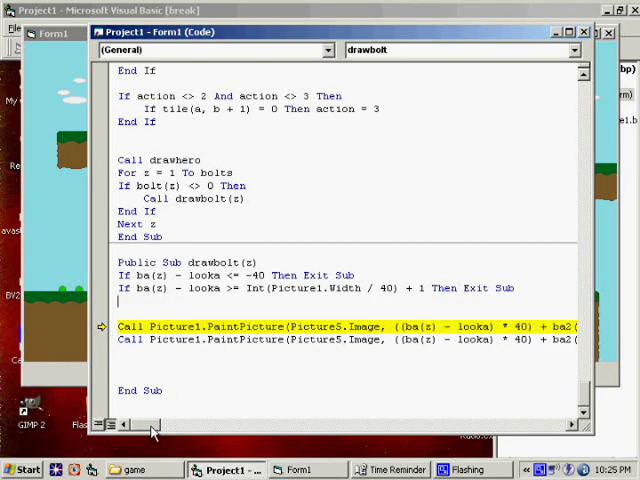
{"action": "left_click", "coordinate": [357, 28]}
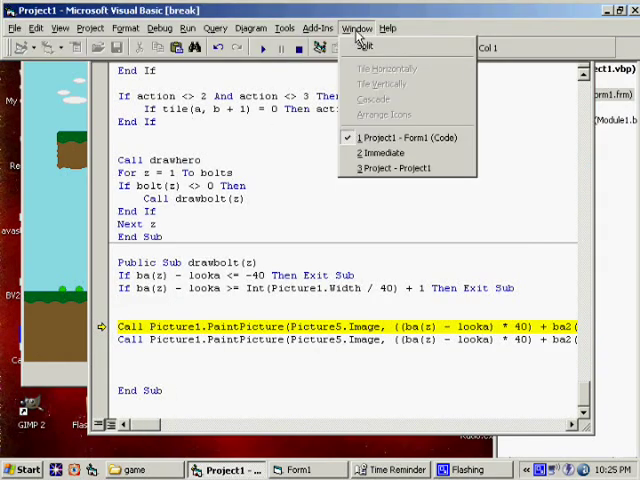
{"action": "left_click", "coordinate": [372, 154]}
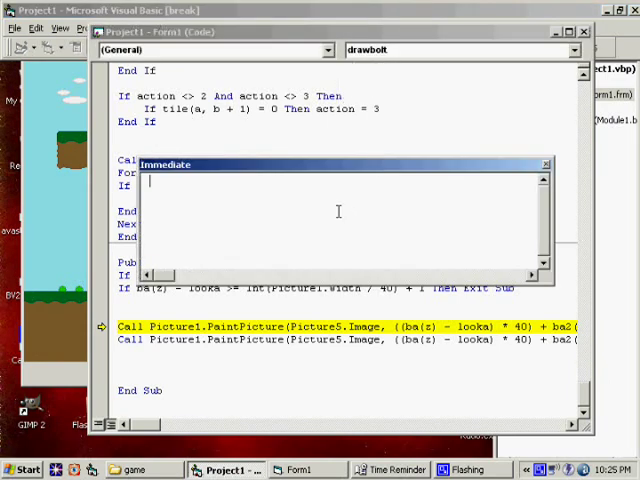
{"action": "type", "text": "msgbox b"}
{"action": "key", "text": "Return"}
{"action": "key", "text": "Return"}
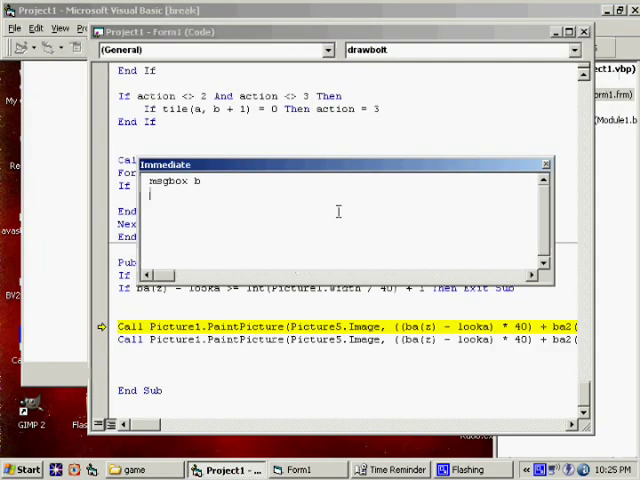
{"action": "type", "text": "end"}
{"action": "key", "text": "Return"}
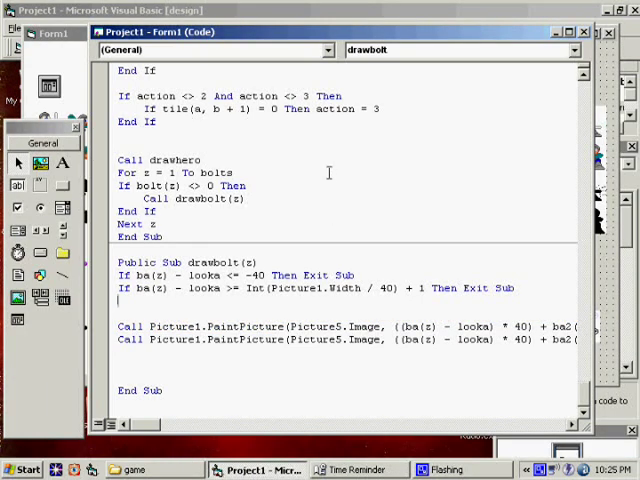
{"action": "left_click_drag", "start_coordinate": [140, 425], "coordinate": [180, 425]}
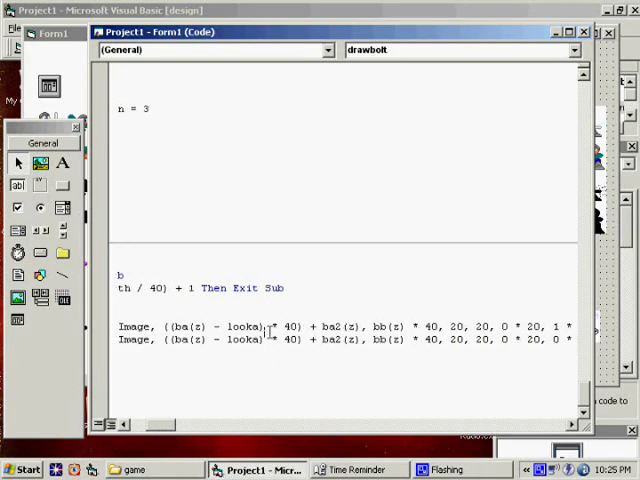
Change both PaintPicture lines to use ((ba(z) - 1) - looka) and (bb(z) - 1)
{"action": "left_click", "coordinate": [176, 327]}
{"action": "type", "text": "(z"}
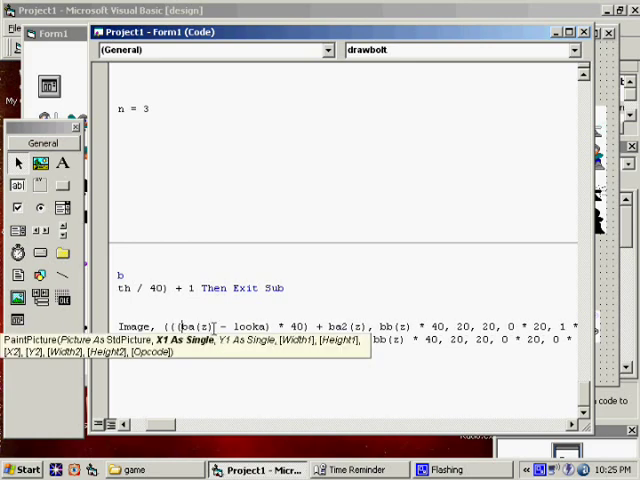
{"action": "type", "text": ")"}
{"action": "key", "text": "Home"}
{"action": "left_click", "coordinate": [396, 340]}
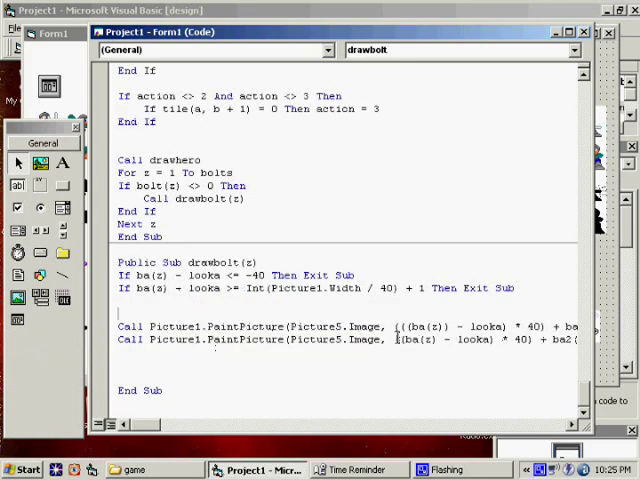
{"action": "type", "text": "("}
{"action": "left_click", "coordinate": [443, 339]}
{"action": "type", "text": ")"}
{"action": "left_click", "coordinate": [441, 327]}
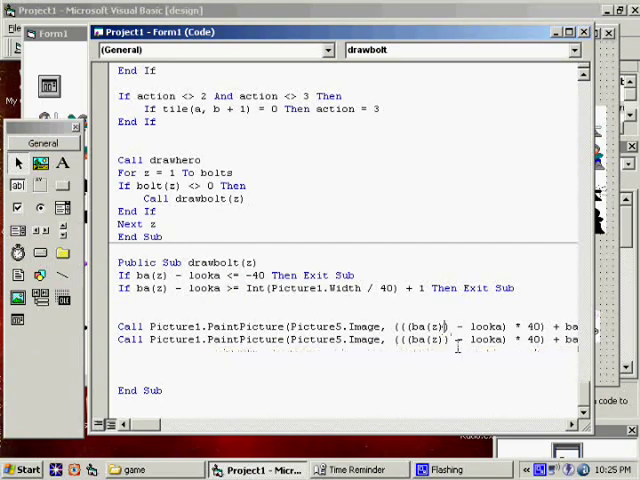
{"action": "type", "text": "- 1) -"}
{"action": "left_click", "coordinate": [442, 340]}
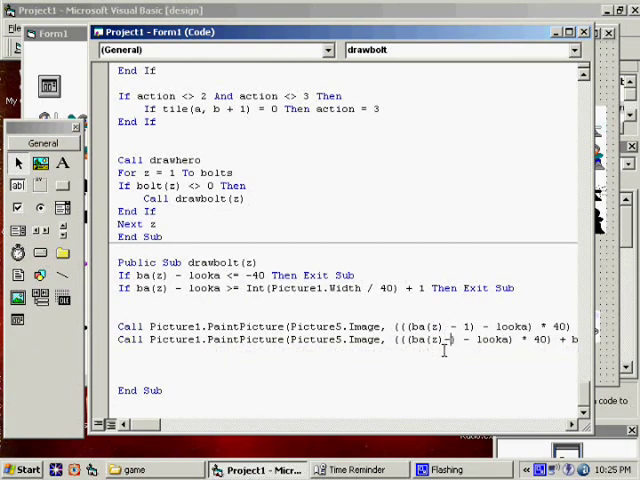
{"action": "type", "text": "- 1) -"}
{"action": "left_click_drag", "start_coordinate": [157, 424], "coordinate": [195, 424]}
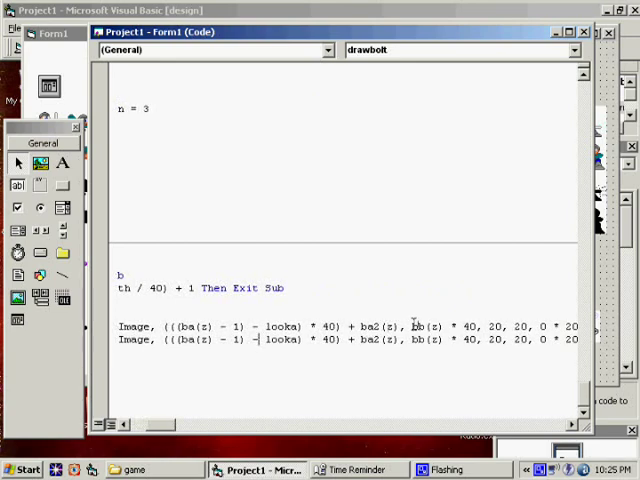
{"action": "left_click", "coordinate": [414, 327]}
{"action": "type", "text": "(z"}
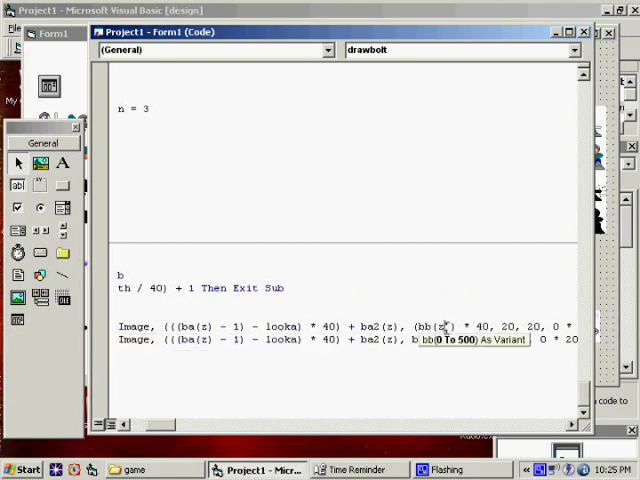
{"action": "type", "text": ")-1"}
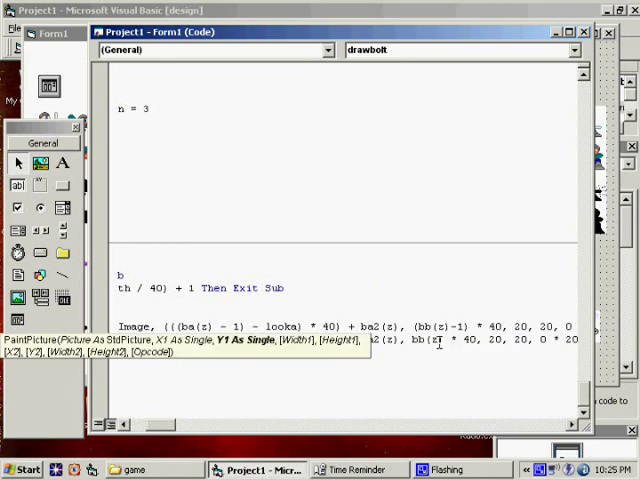
{"action": "left_click", "coordinate": [413, 339]}
{"action": "type", "text": "("}
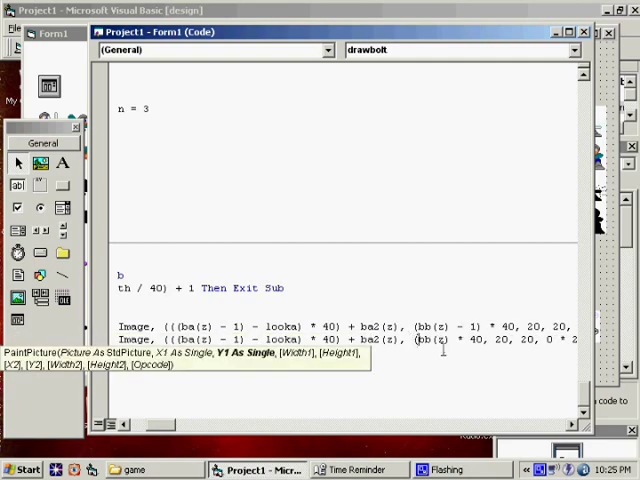
{"action": "left_click", "coordinate": [451, 339]}
{"action": "type", "text": ")"}
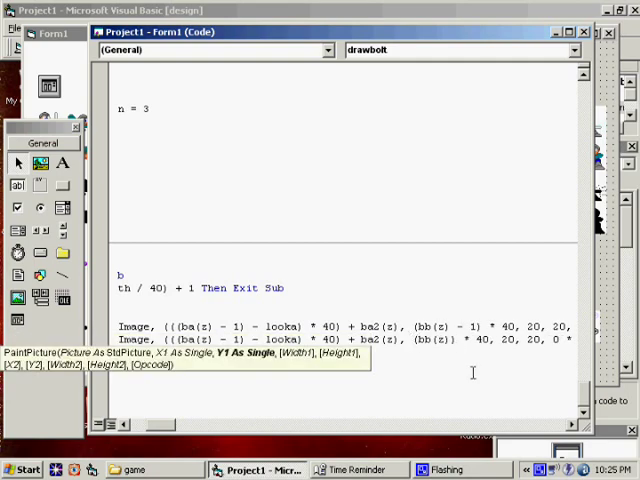
{"action": "type", "text": "-1"}
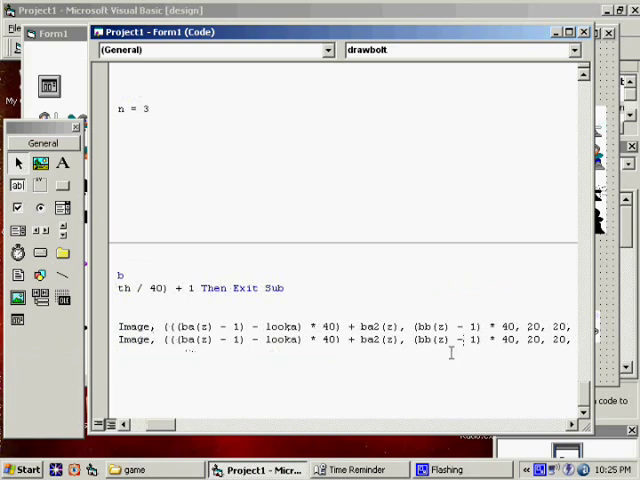
Test-run the game, walk right and fire a bolt, then close Form1
{"action": "key", "text": "F5"}
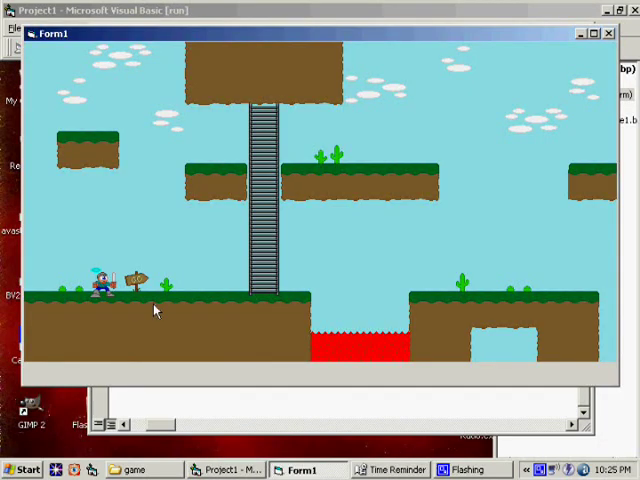
{"action": "key", "text": "Right"}
{"action": "key", "text": "Right"}
{"action": "key", "text": "Right"}
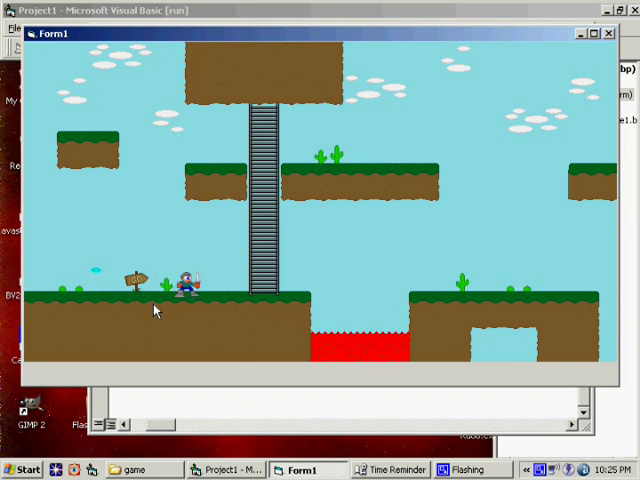
{"action": "key", "text": "space"}
{"action": "left_click", "coordinate": [609, 34]}
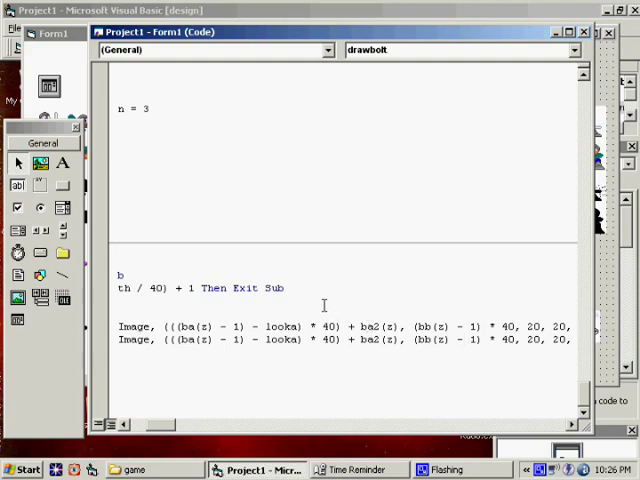
{"action": "key", "text": "Home"}
Break on the first Call Picture1.PaintPicture line, inspect it, then resume with F5
{"action": "left_click", "coordinate": [107, 327]}
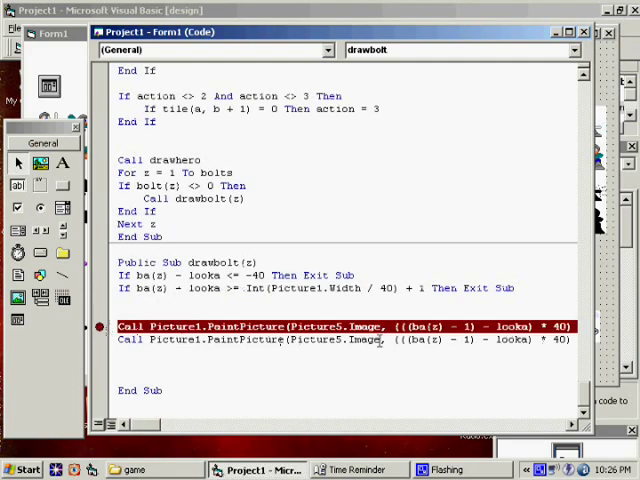
{"action": "key", "text": "F5"}
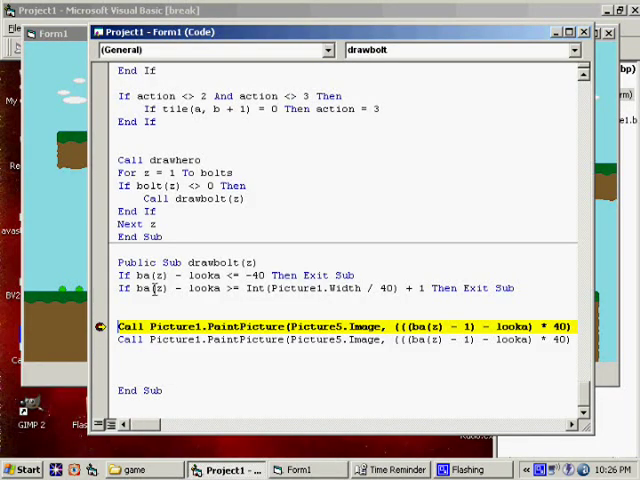
{"action": "mouse_move", "coordinate": [135, 424]}
{"action": "left_mouse_down"}
{"action": "mouse_move", "coordinate": [150, 428]}
{"action": "mouse_move", "coordinate": [125, 428]}
{"action": "left_mouse_up"}
{"action": "mouse_move", "coordinate": [160, 32]}
{"action": "left_mouse_down"}
{"action": "mouse_move", "coordinate": [310, 120]}
{"action": "mouse_move", "coordinate": [160, 32]}
{"action": "left_mouse_up"}
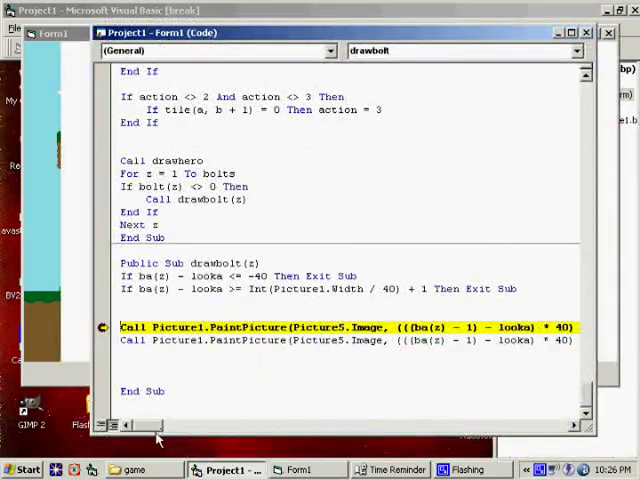
{"action": "left_click_drag", "start_coordinate": [135, 428], "coordinate": [178, 428]}
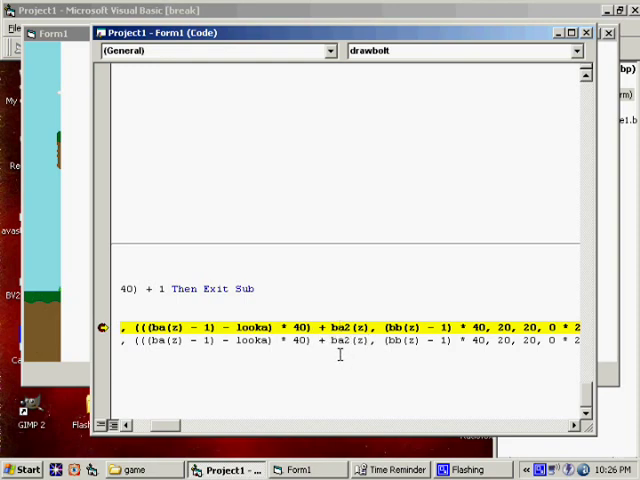
{"action": "key", "text": "F5"}
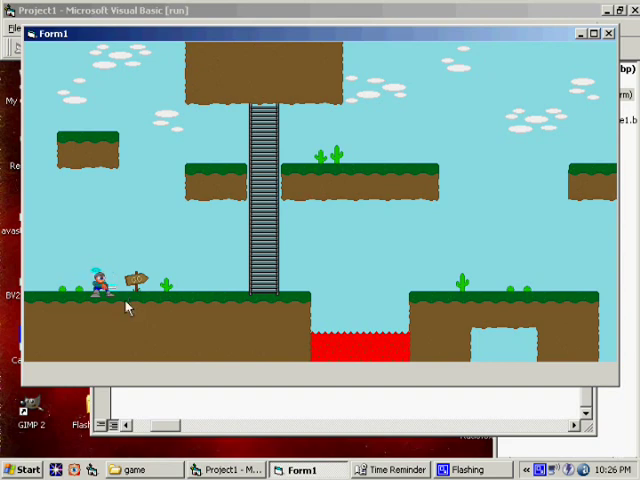
Wrap both ((bb(z) - 1) * 40) terms, add a 30 offset, and test-run
{"action": "left_click", "coordinate": [608, 33]}
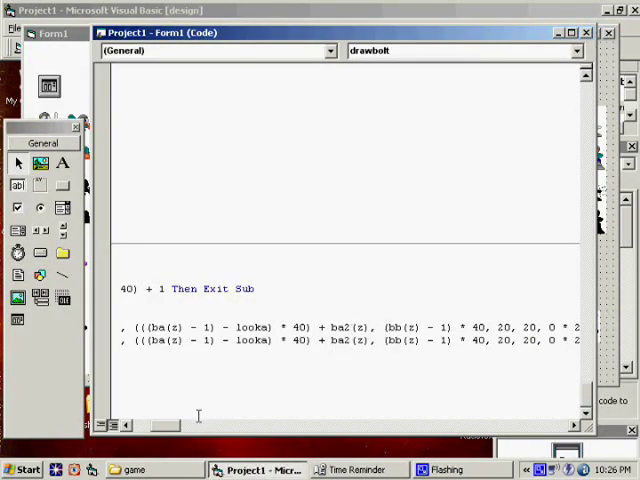
{"action": "left_click_drag", "start_coordinate": [172, 425], "coordinate": [192, 425]}
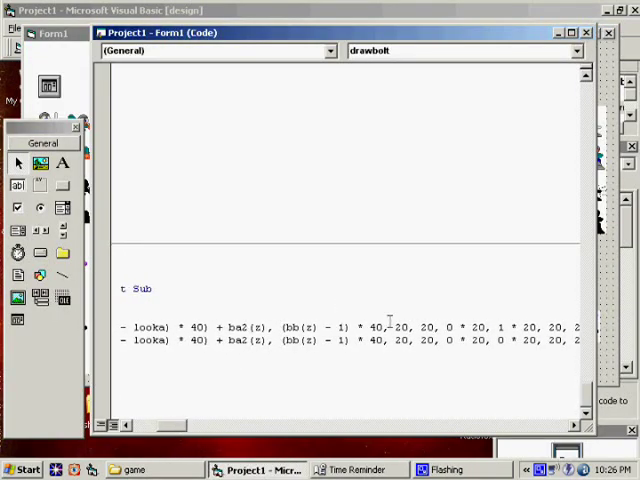
{"action": "type", "text": ")"}
{"action": "left_click", "coordinate": [285, 327]}
{"action": "type", "text": "("}
{"action": "left_click", "coordinate": [408, 327]}
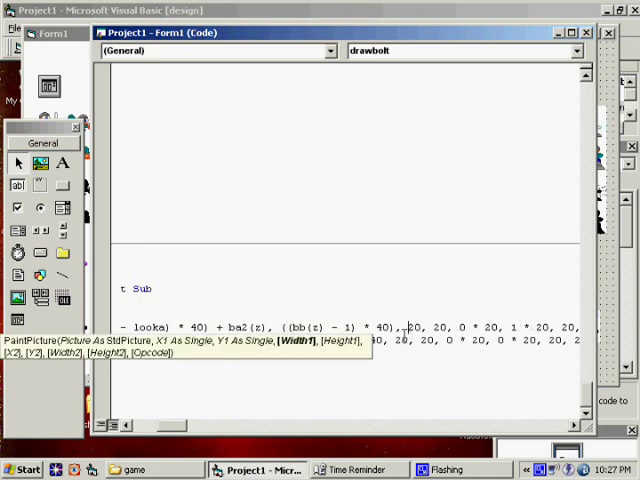
{"action": "left_click", "coordinate": [384, 340]}
{"action": "type", "text": ")"}
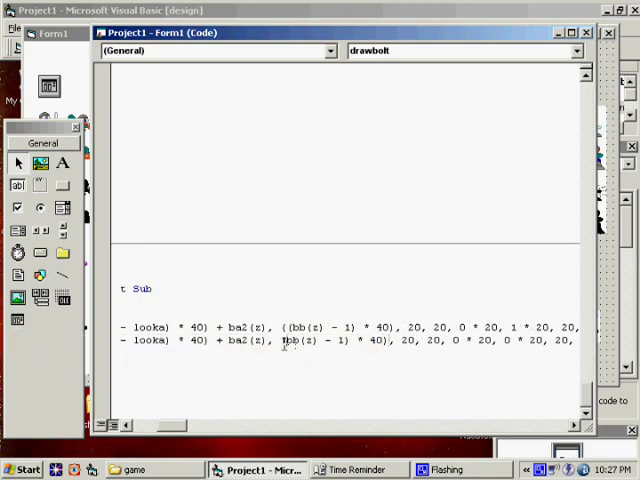
{"action": "left_click", "coordinate": [284, 340]}
{"action": "type", "text": "("}
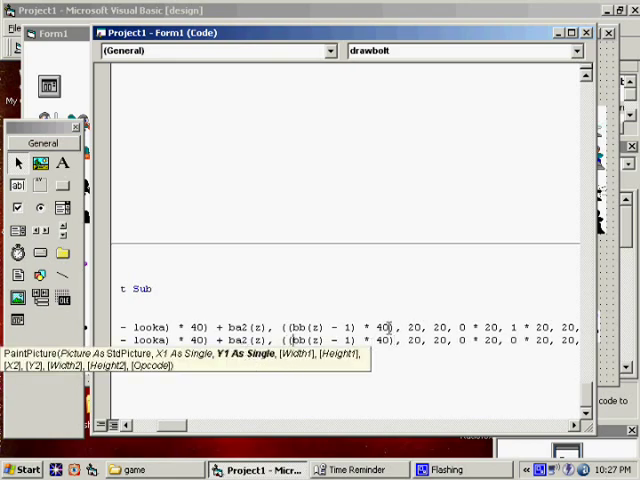
{"action": "left_click", "coordinate": [388, 327]}
{"action": "type", "text": "+"}
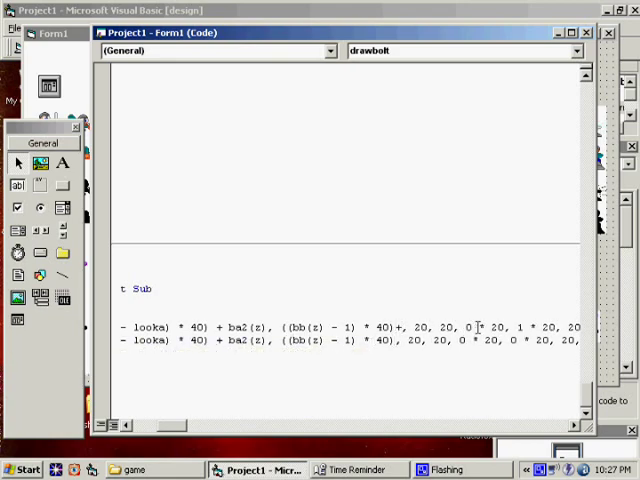
{"action": "type", "text": "30"}
{"action": "left_click", "coordinate": [396, 340]}
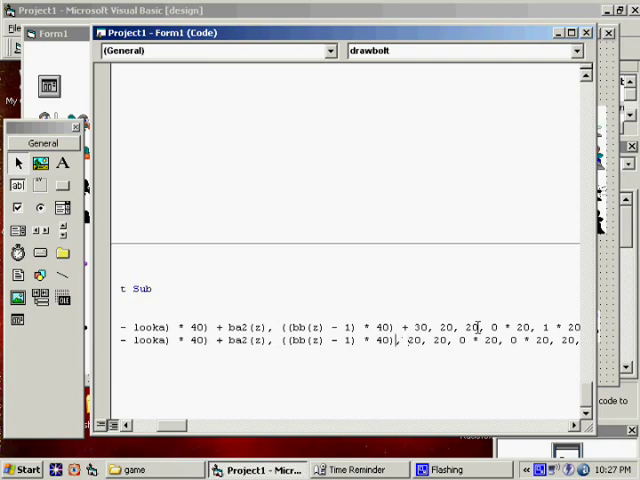
{"action": "type", "text": "+30"}
{"action": "key", "text": "F5"}
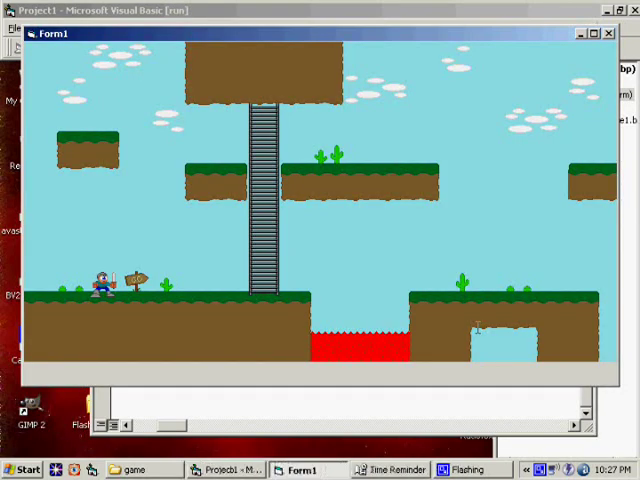
{"action": "key", "text": "Left"}
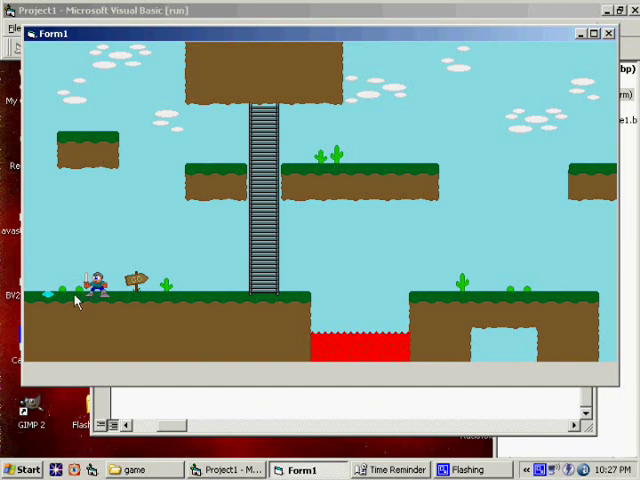
{"action": "left_click", "coordinate": [608, 33]}
Change both vertical offsets from 30 to 25 and test-run the game
{"action": "double_click", "coordinate": [418, 327]}
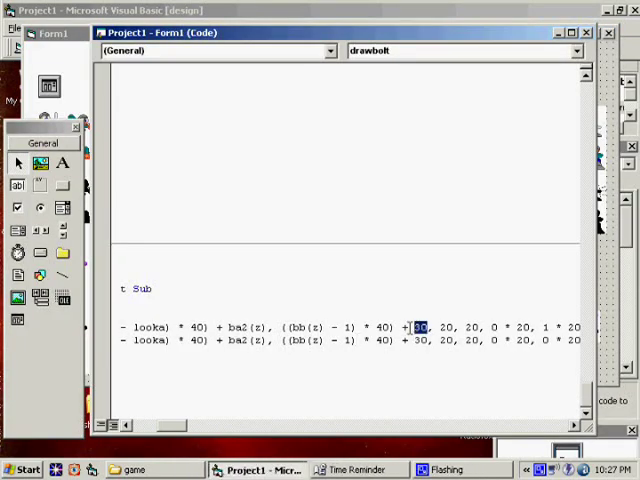
{"action": "type", "text": "25"}
{"action": "double_click", "coordinate": [418, 340]}
{"action": "type", "text": "25"}
{"action": "key", "text": "F5"}
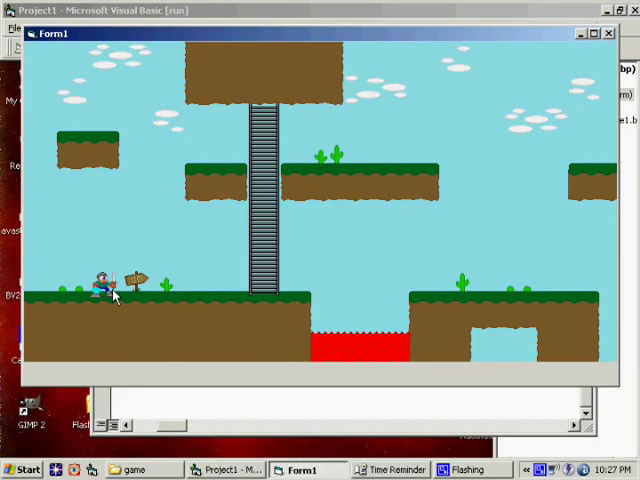
{"action": "left_click", "coordinate": [608, 33]}
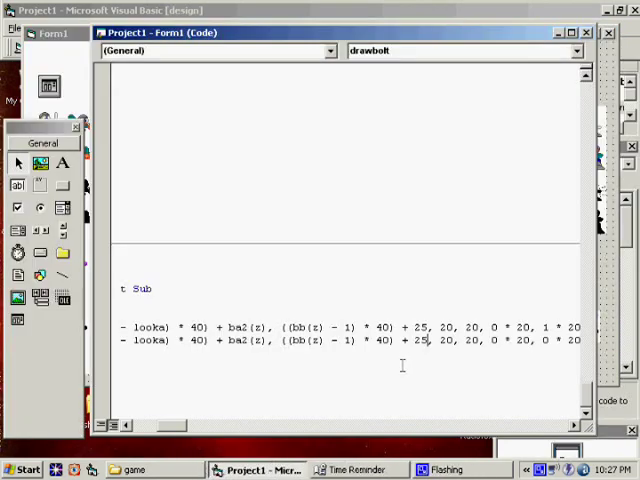
Lower the offsets to 22, test-run walking right, and close the game
{"action": "double_click", "coordinate": [426, 327]}
{"action": "type", "text": "22"}
{"action": "type", "text": "2"}
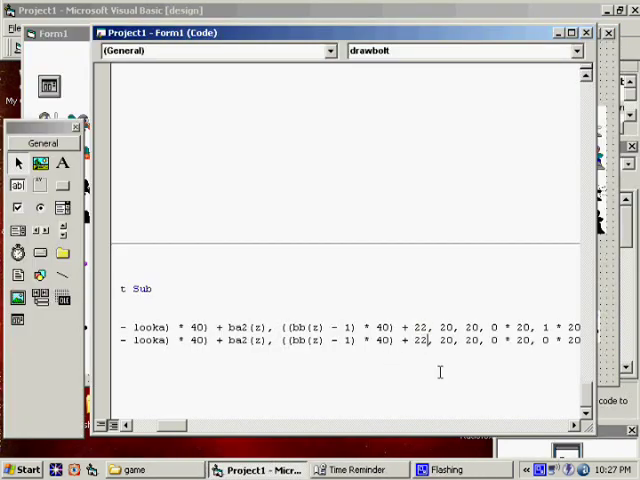
{"action": "key", "text": "F5"}
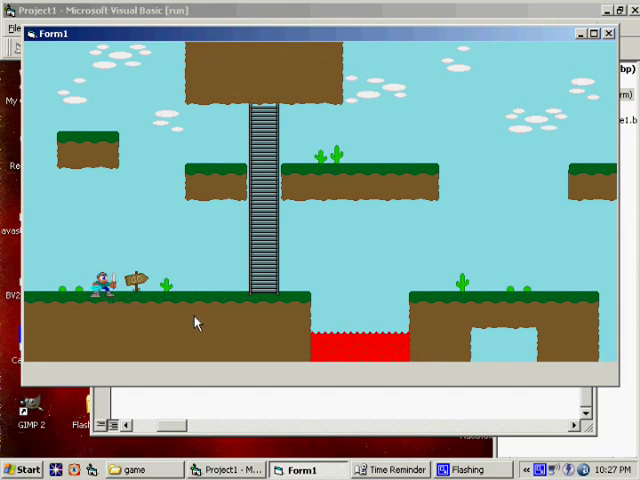
{"action": "key", "text": "Right"}
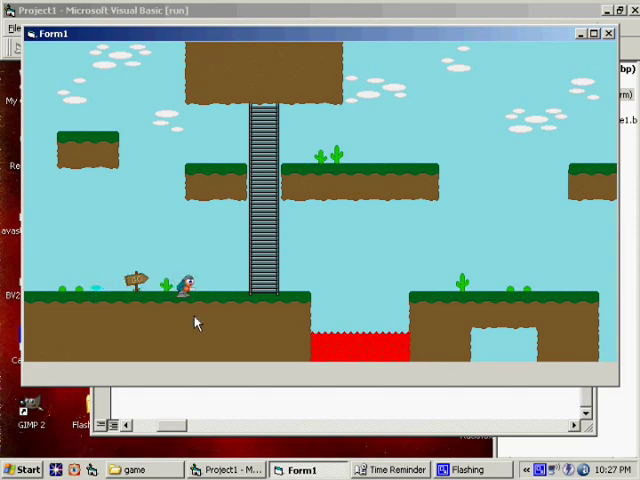
{"action": "left_click", "coordinate": [608, 34]}
In Timer1's firing code, swap the If d values: d = 2 gives a2 - 10, d = 1 gives a2 + 40
{"action": "left_click", "coordinate": [361, 305]}
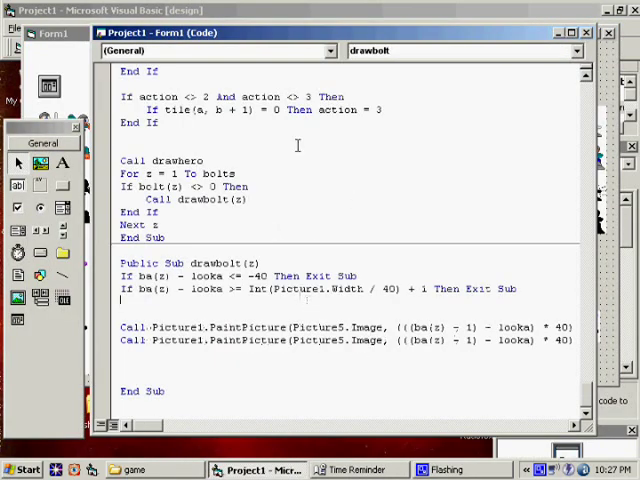
{"action": "left_click", "coordinate": [213, 52]}
{"action": "left_click", "coordinate": [140, 144]}
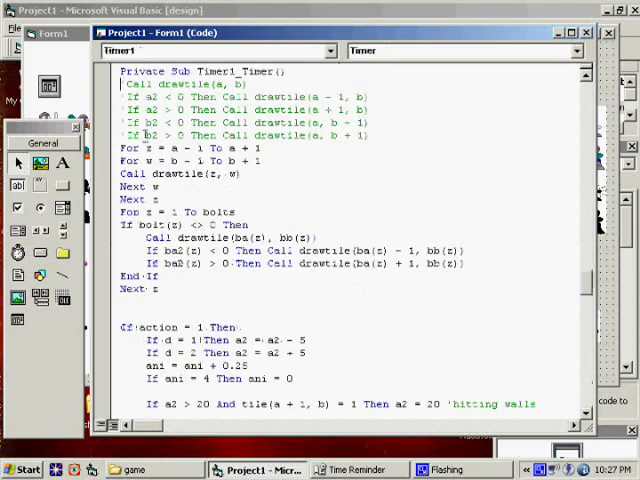
{"action": "left_click_drag", "start_coordinate": [587, 286], "coordinate": [586, 378]}
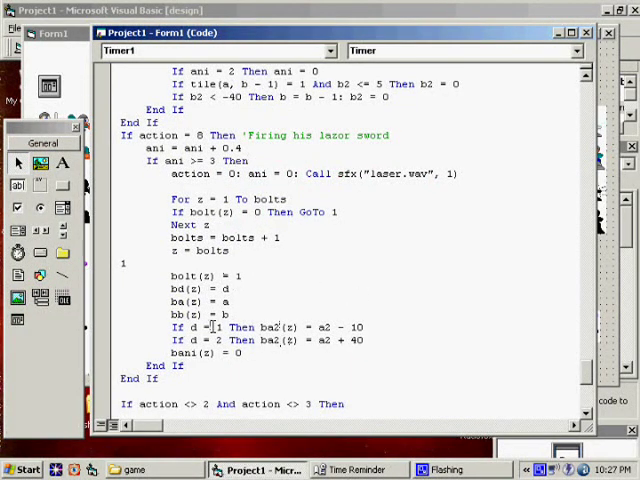
{"action": "double_click", "coordinate": [214, 327]}
{"action": "type", "text": "2"}
{"action": "double_click", "coordinate": [218, 340]}
{"action": "type", "text": "1"}
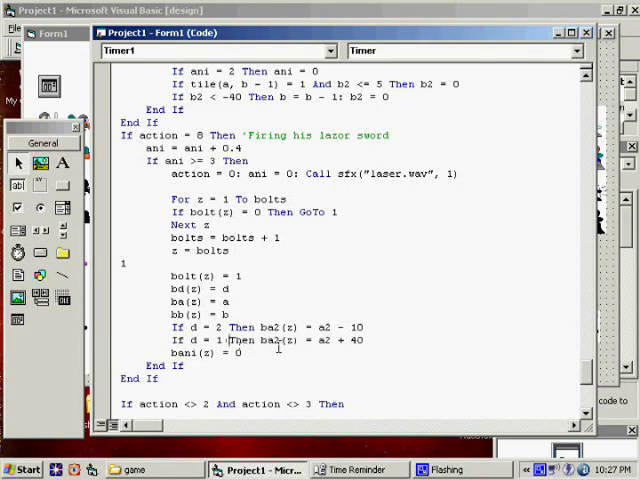
Run the game, attack with the hero to test the swapped bolt directions, then close it
{"action": "key", "text": "F5"}
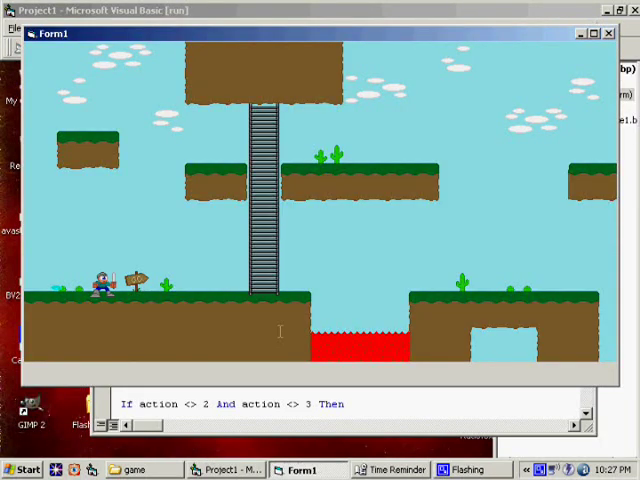
{"action": "key", "text": "Left"}
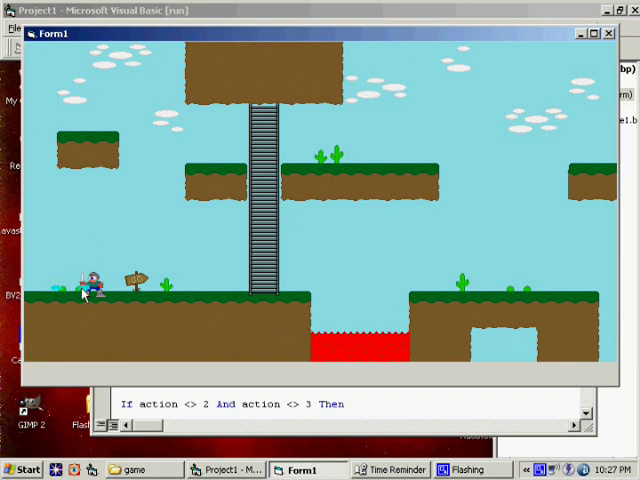
{"action": "left_click", "coordinate": [608, 33]}
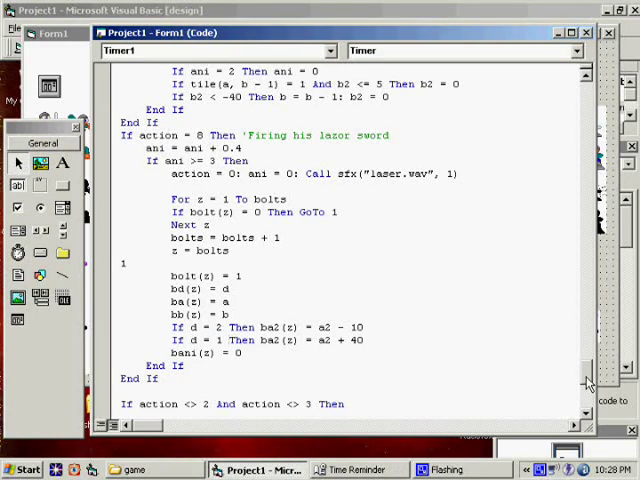
{"action": "left_click_drag", "start_coordinate": [588, 382], "coordinate": [588, 75]}
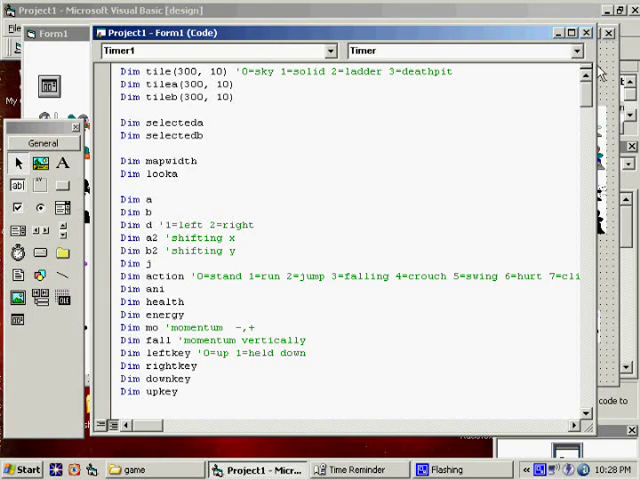
{"action": "left_click_drag", "start_coordinate": [588, 75], "coordinate": [580, 388]}
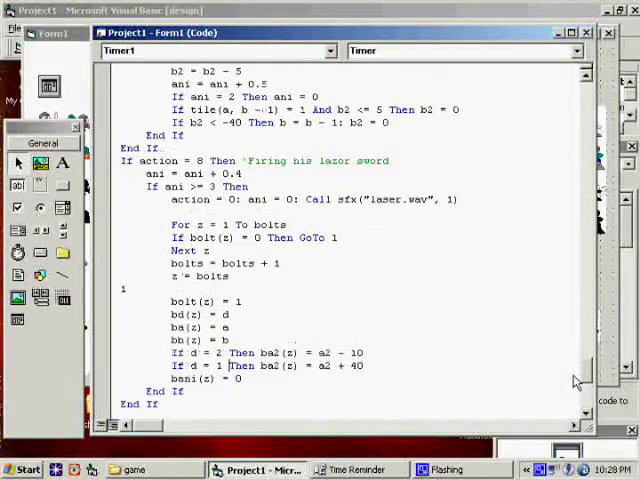
Edit the second If d check's value back, restoring d = 1 for a2 - 10 and d = 2 for a2 + 40
{"action": "left_click", "coordinate": [230, 341]}
{"action": "type", "text": "1"}
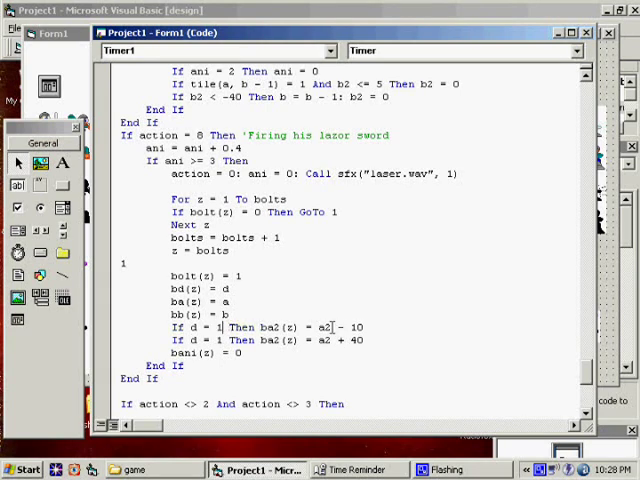
{"action": "key", "text": "BackSpace"}
{"action": "type", "text": "2"}
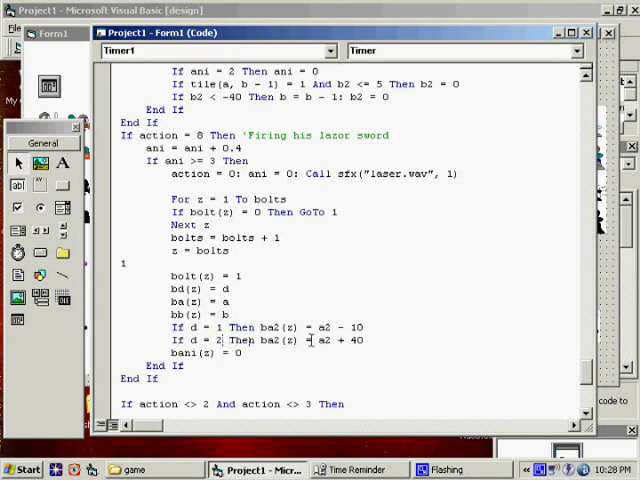